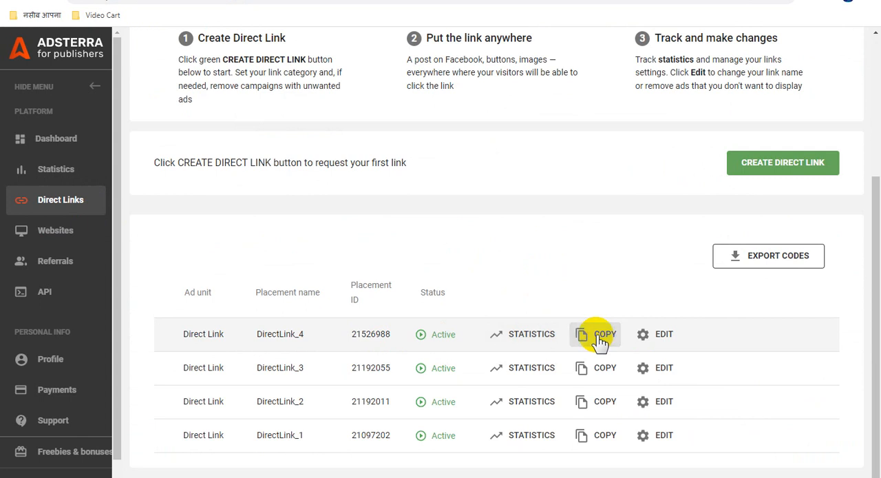
- Switch to the Google Sites editor and color the header line "Video Tutorial 7/Part-1" yellow (#ffff00)
{"action": "left_click", "coordinate": [577, 1]}
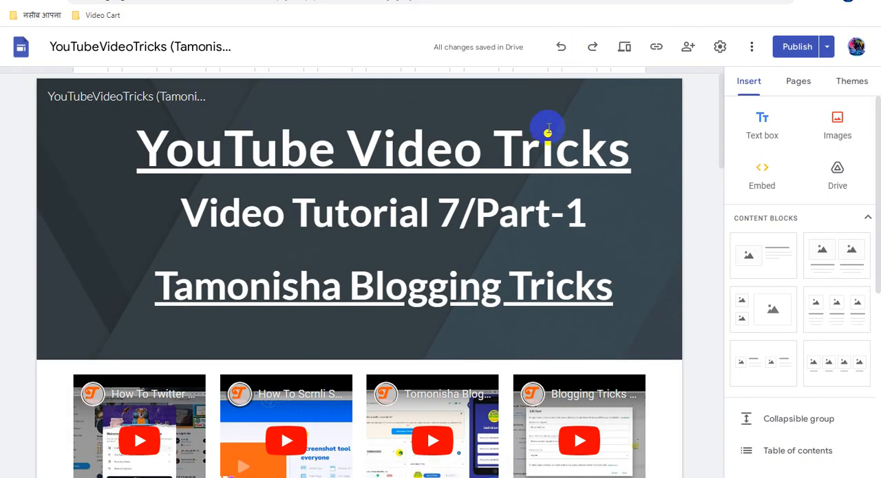
{"action": "left_click", "coordinate": [143, 140]}
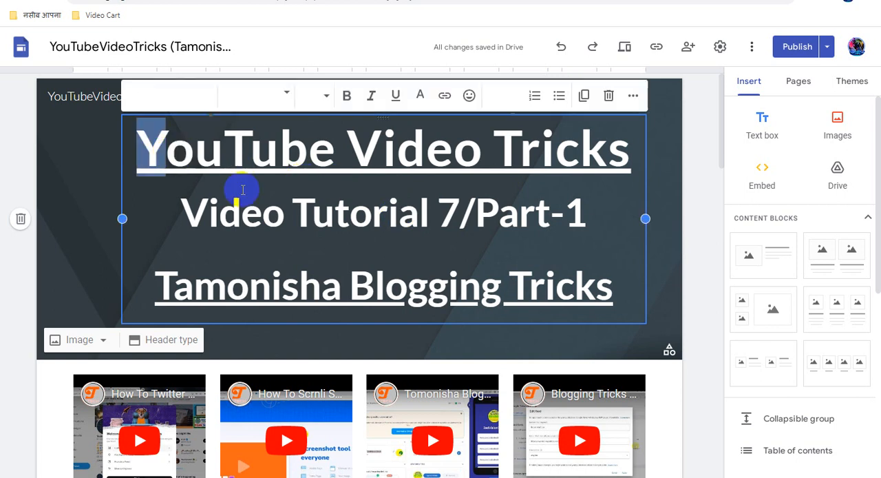
{"action": "left_click", "coordinate": [530, 216]}
{"action": "left_click_drag", "start_coordinate": [589, 216], "coordinate": [177, 217]}
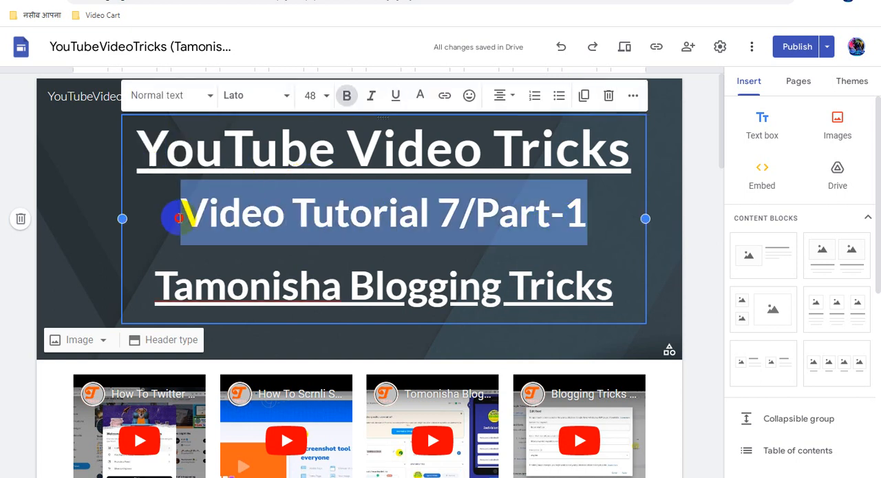
{"action": "left_click", "coordinate": [421, 96]}
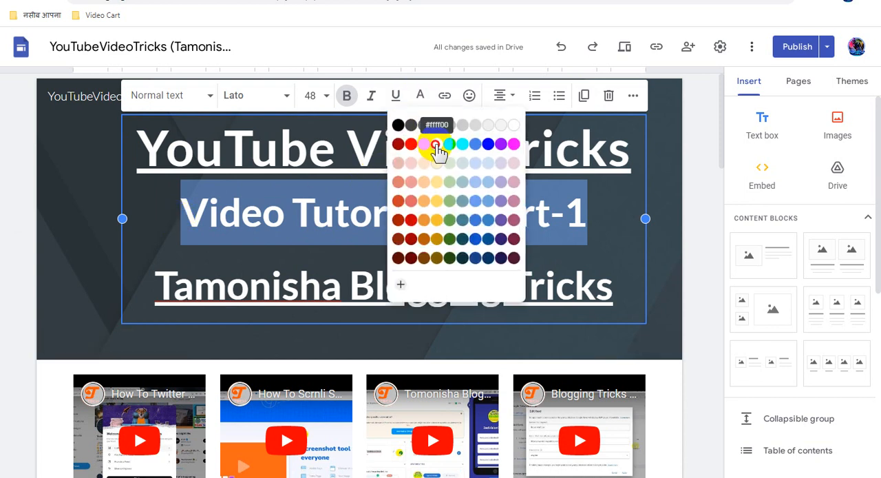
{"action": "left_click", "coordinate": [433, 144]}
{"action": "left_click", "coordinate": [397, 210]}
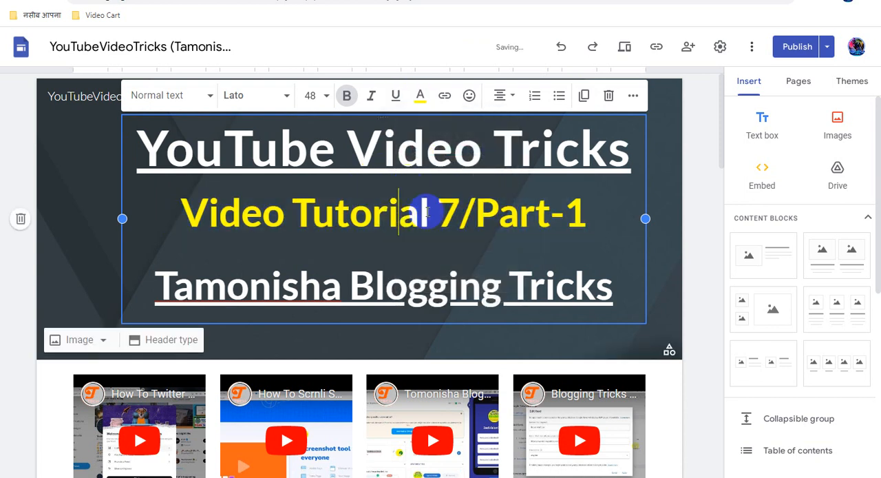
- Link the words "Video Tutorial" in the header to the copied Adsterra direct link
{"action": "left_click_drag", "start_coordinate": [430, 213], "coordinate": [187, 218]}
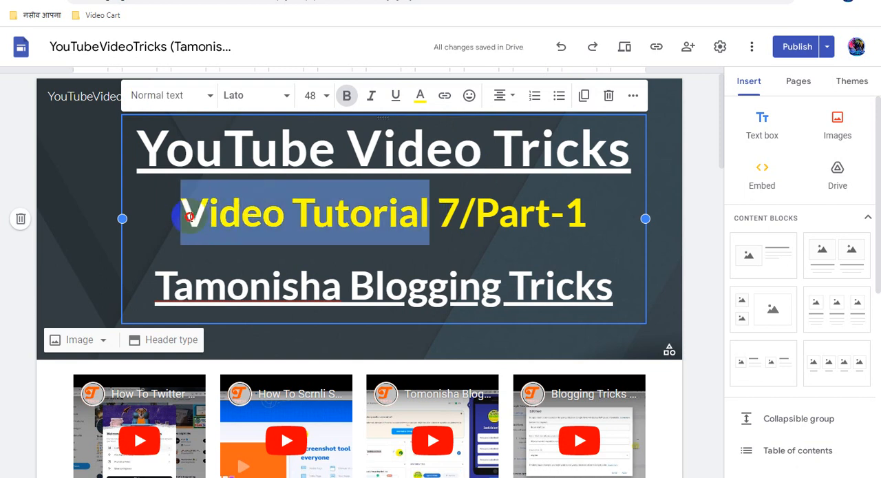
{"action": "left_click", "coordinate": [445, 97]}
{"action": "left_click", "coordinate": [346, 299]}
{"action": "key", "text": "ctrl+v"}
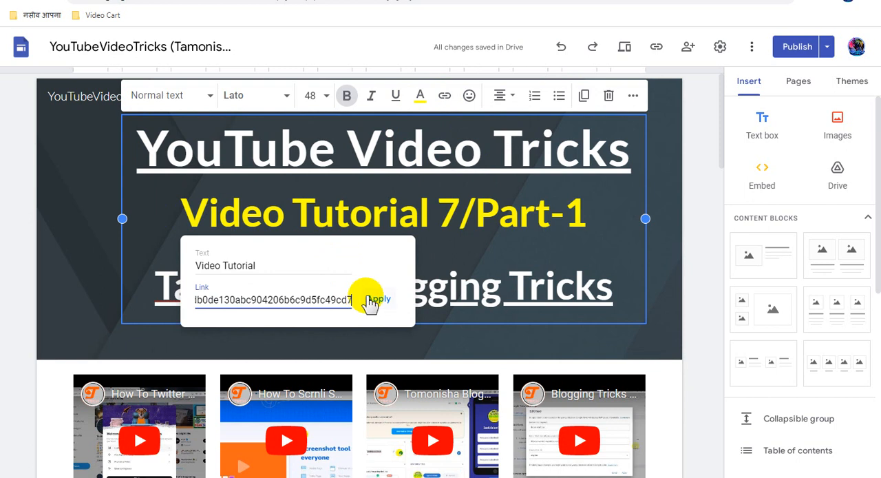
{"action": "left_click", "coordinate": [375, 300]}
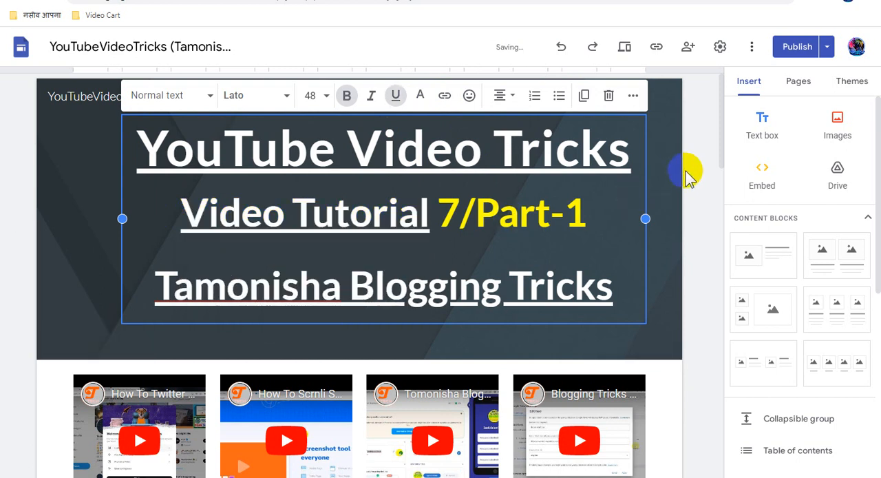
- Look over the whole home page, from the header through the videos and ad blocks down to the footer
{"action": "scroll", "coordinate": [417, 281], "scroll_direction": "down", "scroll_amount": 5}
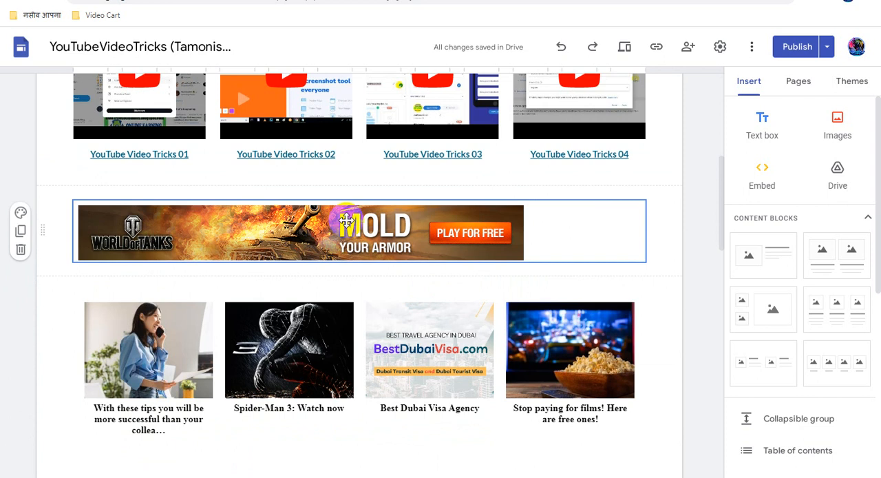
{"action": "scroll", "coordinate": [394, 274], "scroll_direction": "down", "scroll_amount": 3}
{"action": "scroll", "coordinate": [395, 274], "scroll_direction": "down", "scroll_amount": 8}
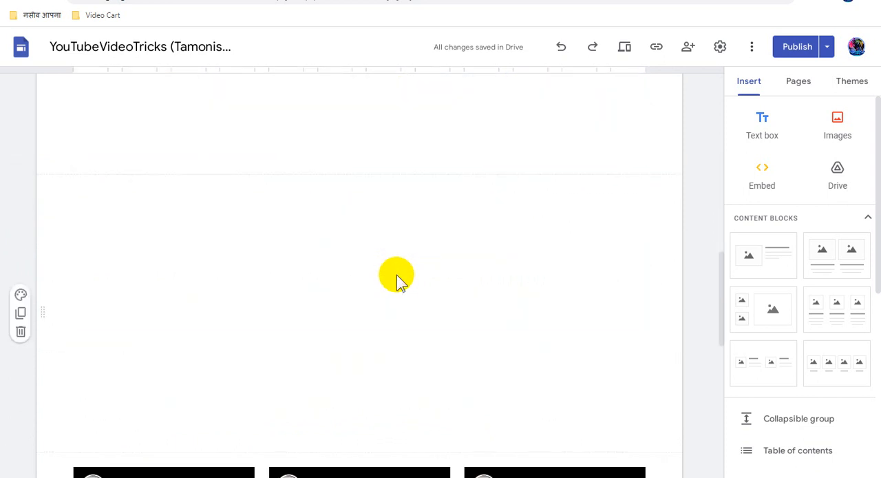
{"action": "scroll", "coordinate": [396, 274], "scroll_direction": "down", "scroll_amount": 3}
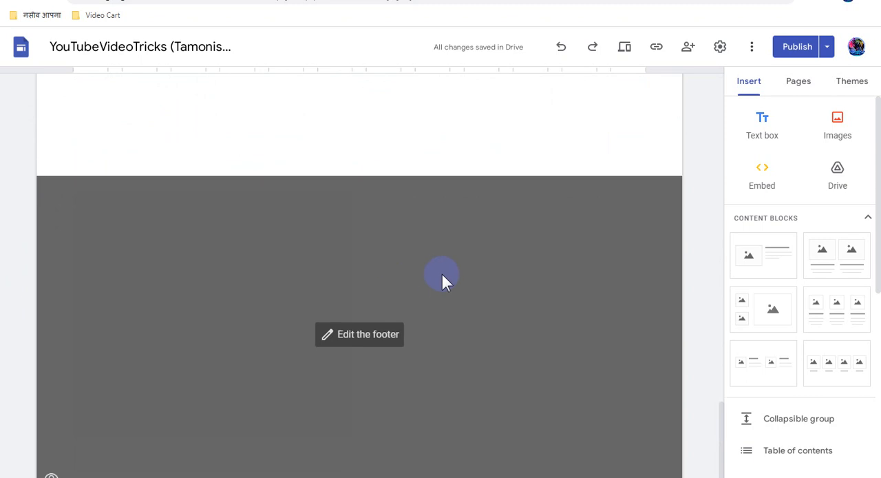
{"action": "scroll", "coordinate": [441, 278], "scroll_direction": "up", "scroll_amount": 6}
{"action": "scroll", "coordinate": [443, 278], "scroll_direction": "up", "scroll_amount": 8}
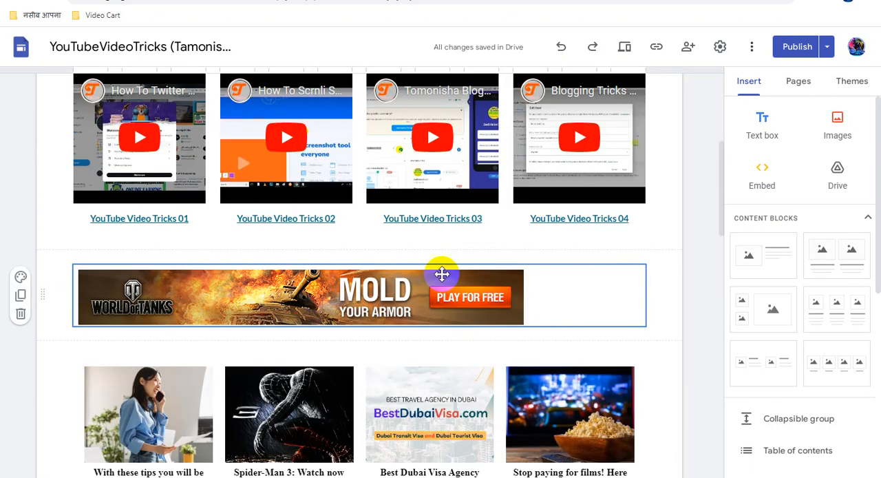
{"action": "scroll", "coordinate": [441, 274], "scroll_direction": "up", "scroll_amount": 5}
{"action": "left_click", "coordinate": [578, 214]}
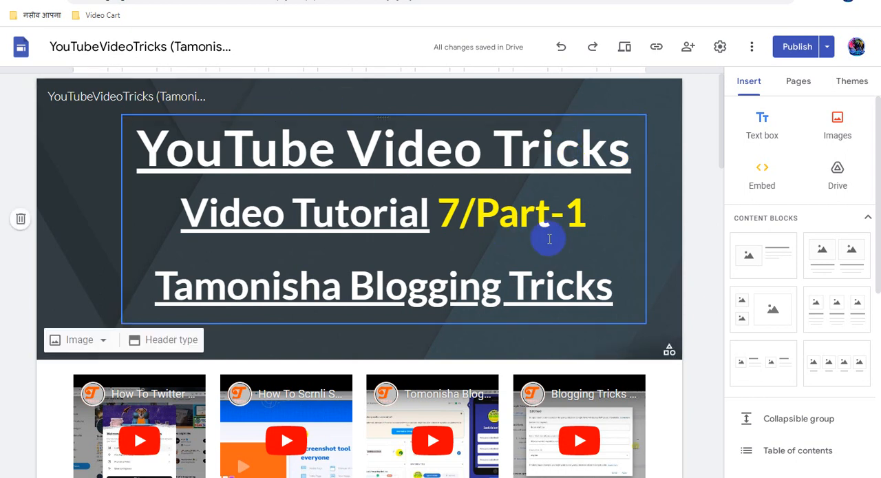
- Add a site navigation link named "Ads Show" that opens the copied inventorypikepockets.com direct link in a new tab
{"action": "left_click", "coordinate": [799, 82]}
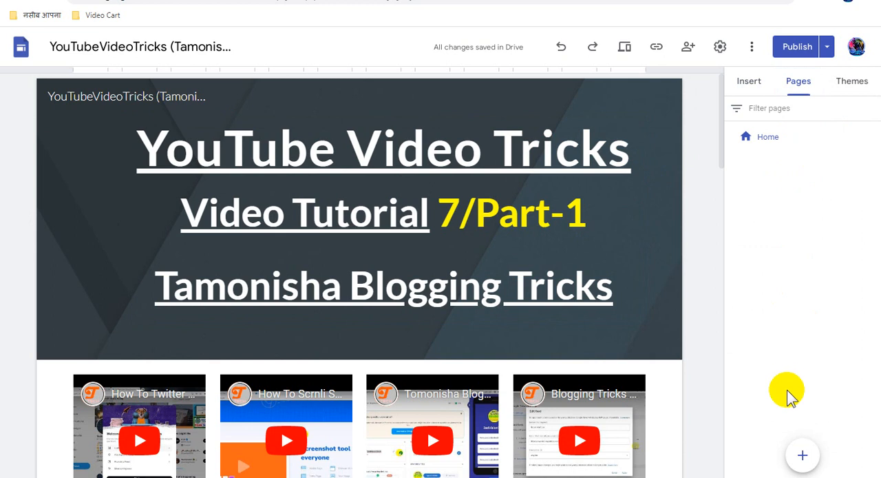
{"action": "mouse_move", "coordinate": [805, 455]}
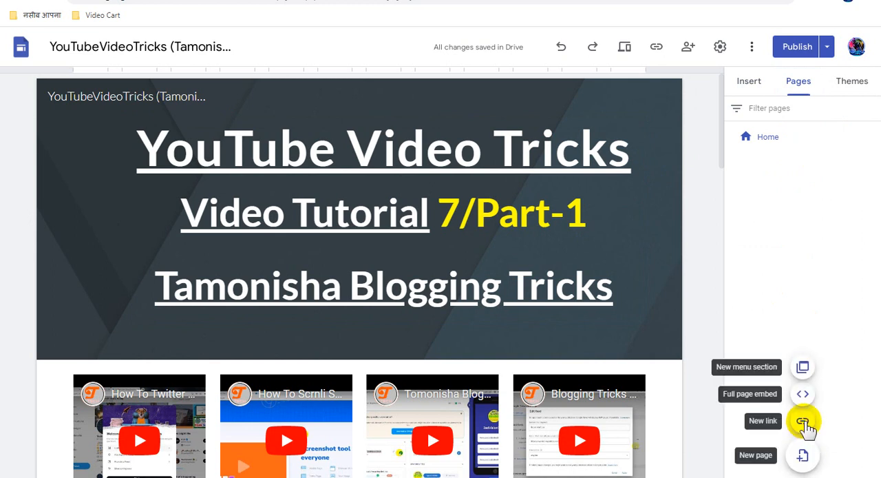
{"action": "left_click", "coordinate": [802, 423]}
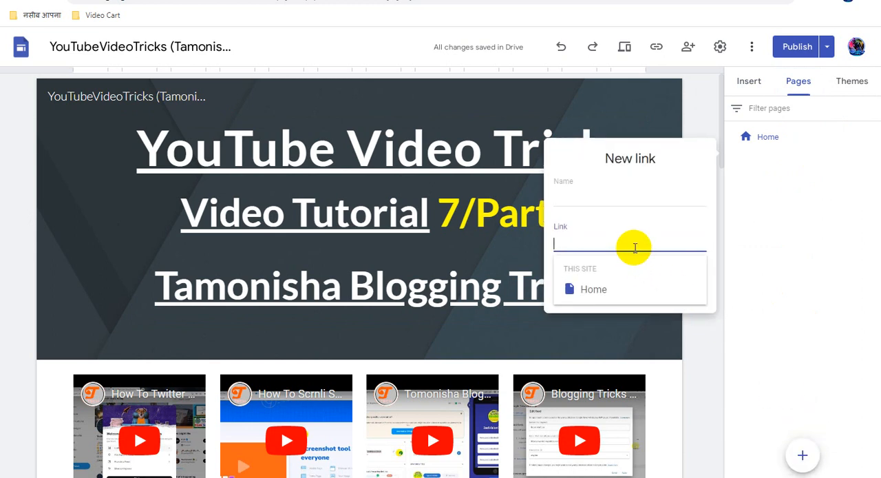
{"action": "key", "text": "ctrl+v"}
{"action": "left_click", "coordinate": [583, 195]}
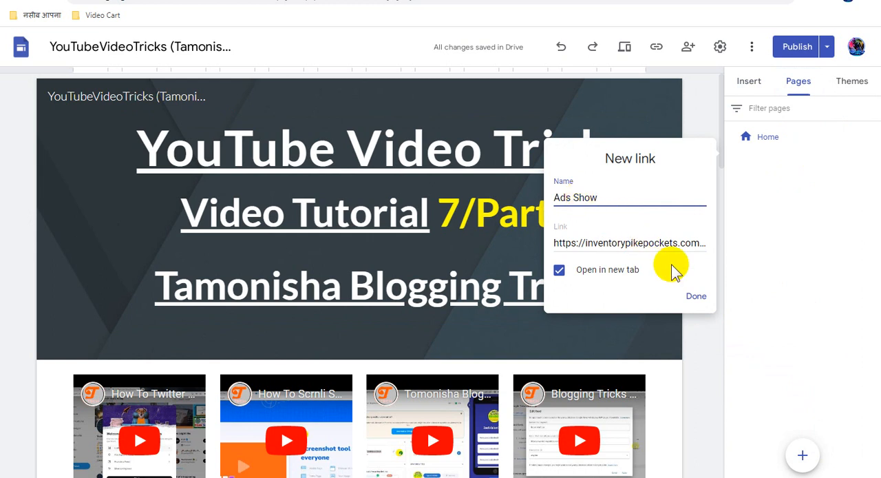
{"action": "left_click", "coordinate": [695, 297]}
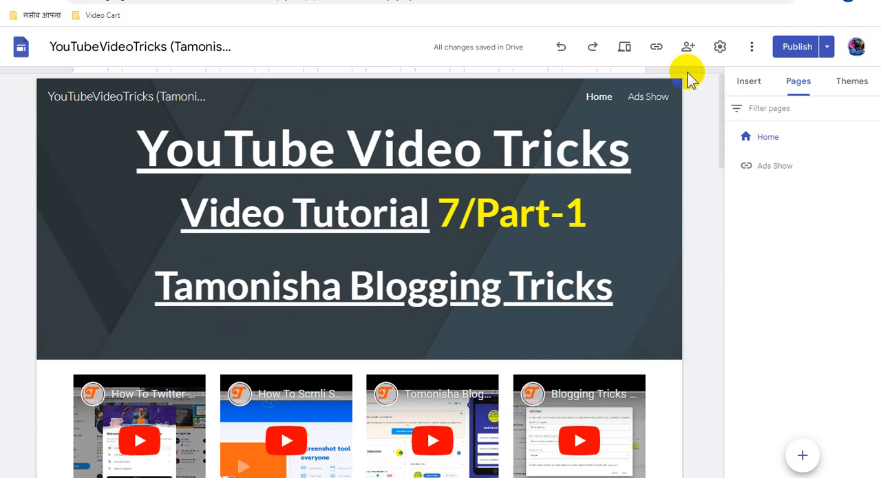
- Add a navigation link named "Tech Tricks Website Link" using the copied sites.google.com address, opening in a new tab
{"action": "mouse_move", "coordinate": [802, 455]}
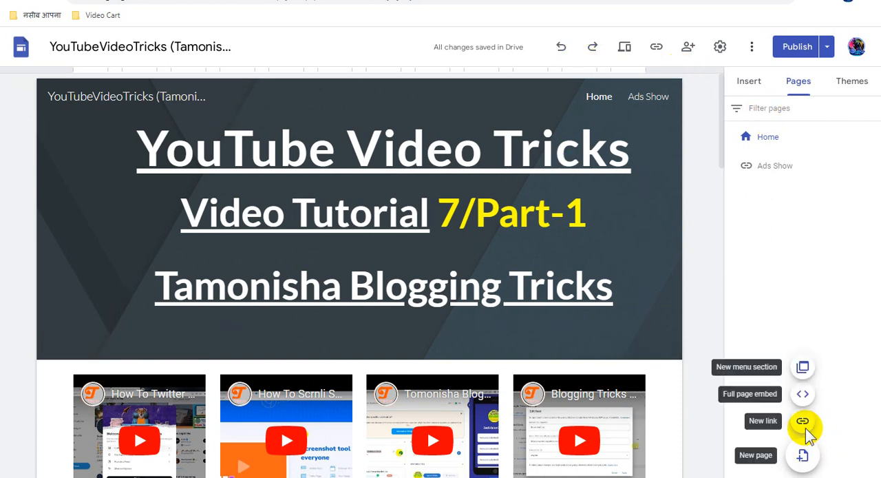
{"action": "left_click", "coordinate": [802, 421]}
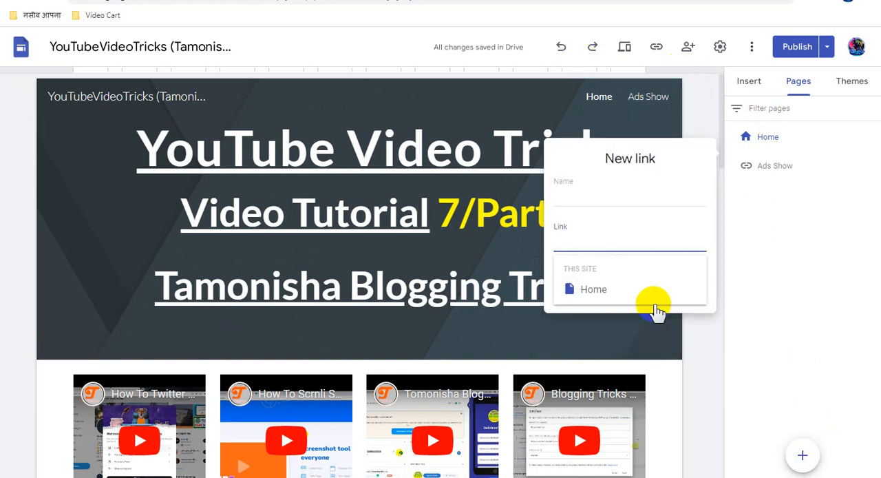
{"action": "type", "text": "https://sites.google.com/view/tech-tricks-website/home"}
{"action": "left_click", "coordinate": [583, 199]}
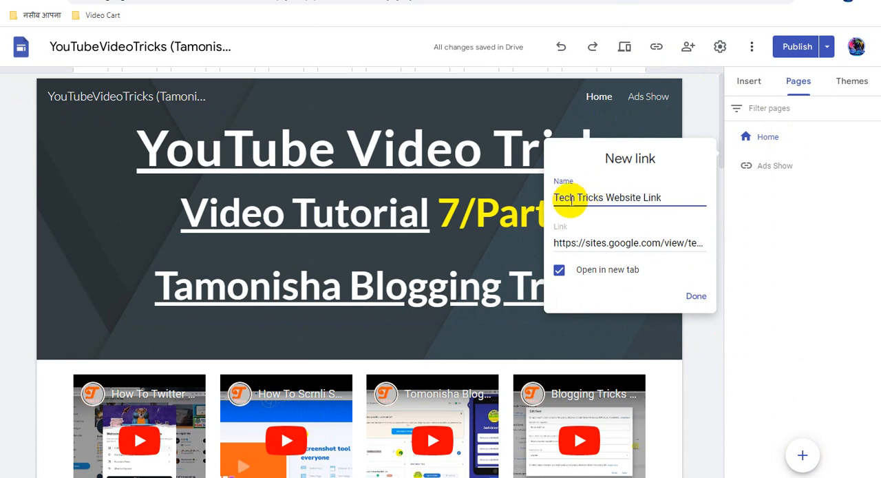
{"action": "left_click", "coordinate": [696, 296]}
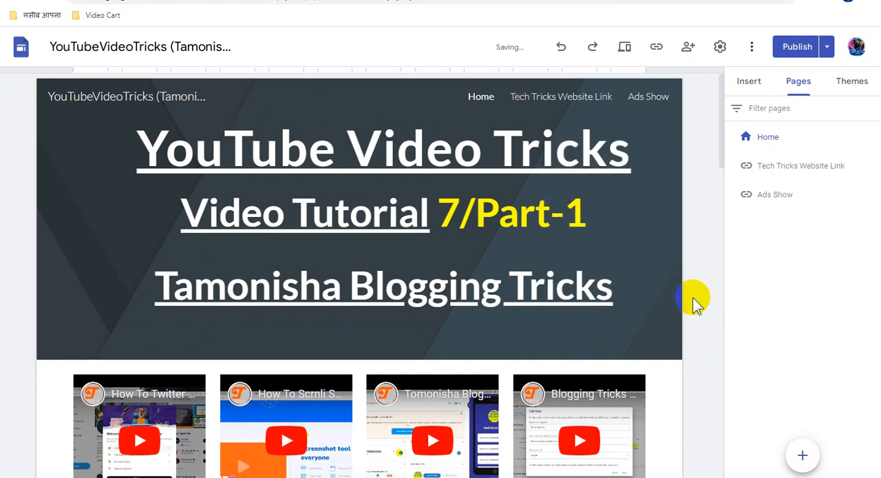
- Add a navigation link named "Referral Programme Earning" to the copied indianreferralprogramme/home site address, opening in a new tab
{"action": "mouse_move", "coordinate": [802, 456]}
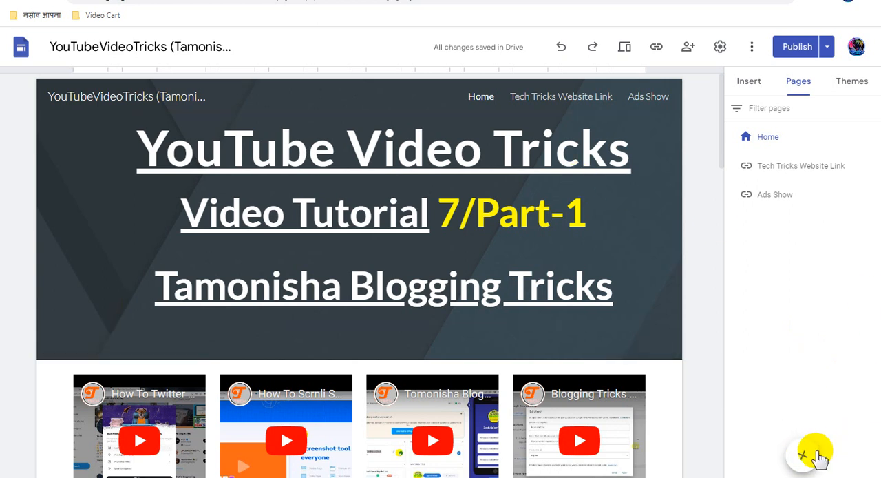
{"action": "left_click", "coordinate": [803, 421]}
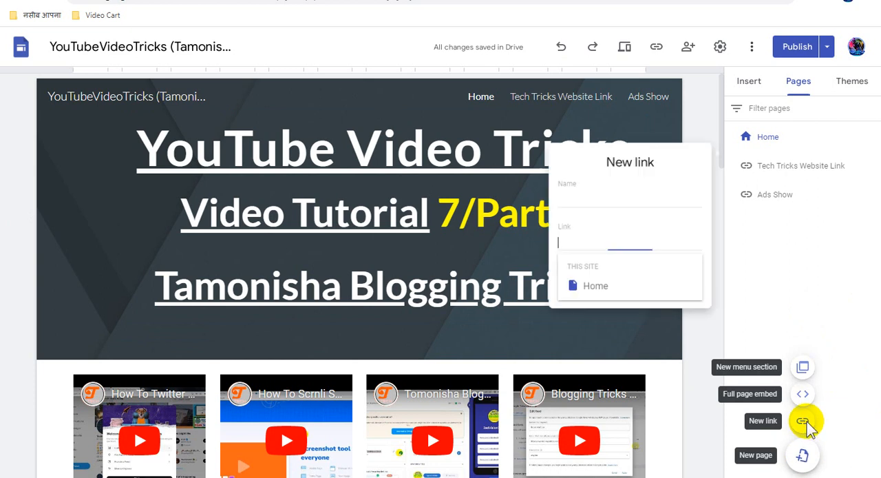
{"action": "key", "text": "ctrl+v"}
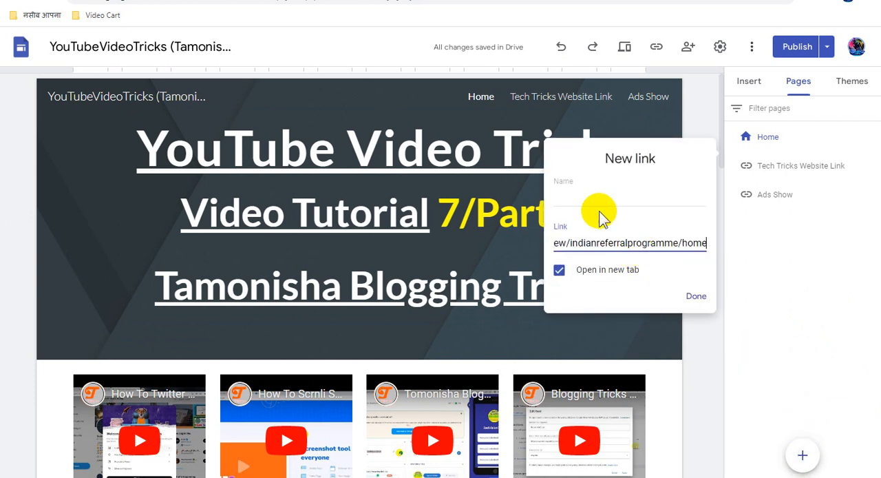
{"action": "left_click", "coordinate": [582, 199]}
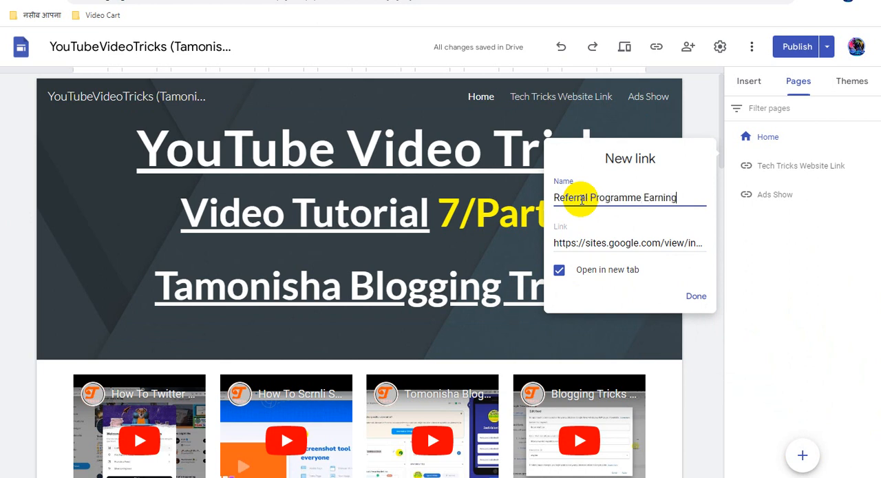
{"action": "left_click", "coordinate": [696, 296]}
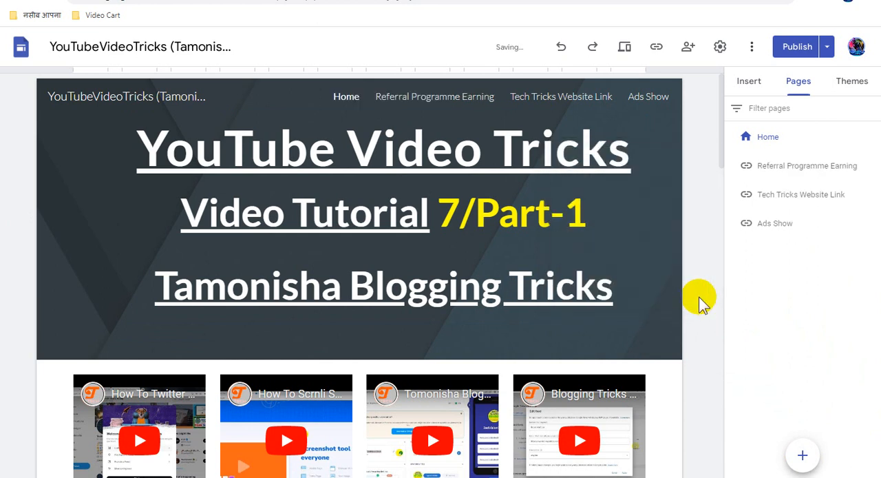
- Publish the site with the updated home page and the added navigation links
{"action": "left_click", "coordinate": [786, 50]}
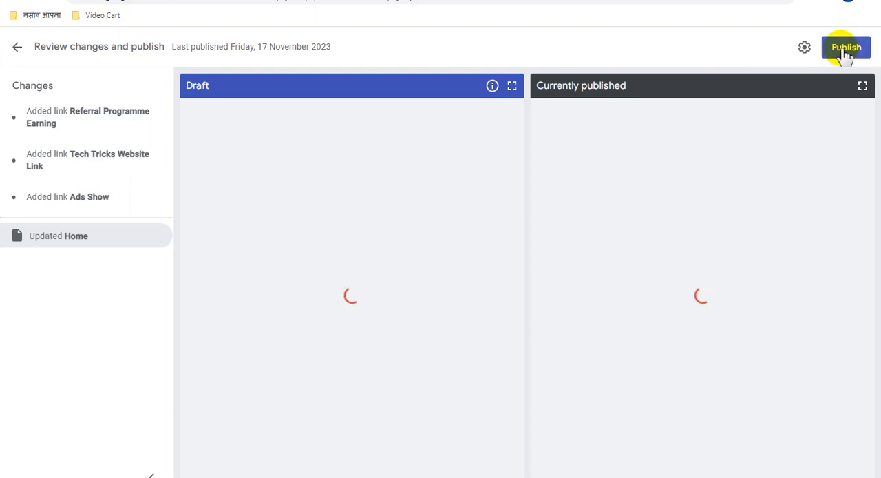
{"action": "left_click", "coordinate": [843, 52]}
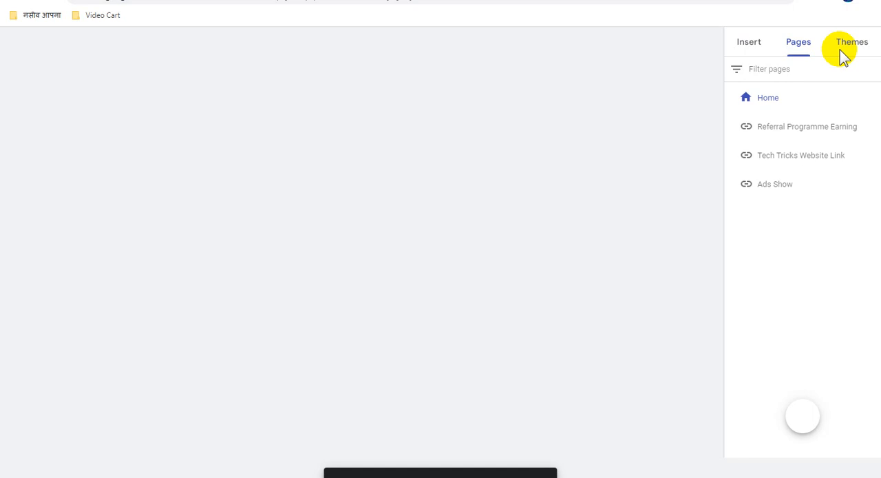
- Upload the image "Tech Tricks Website LINK CLICK HERE.jpg" from the Button Ads folder onto the home page, below the header
{"action": "scroll", "coordinate": [628, 286], "scroll_direction": "down", "scroll_amount": 2}
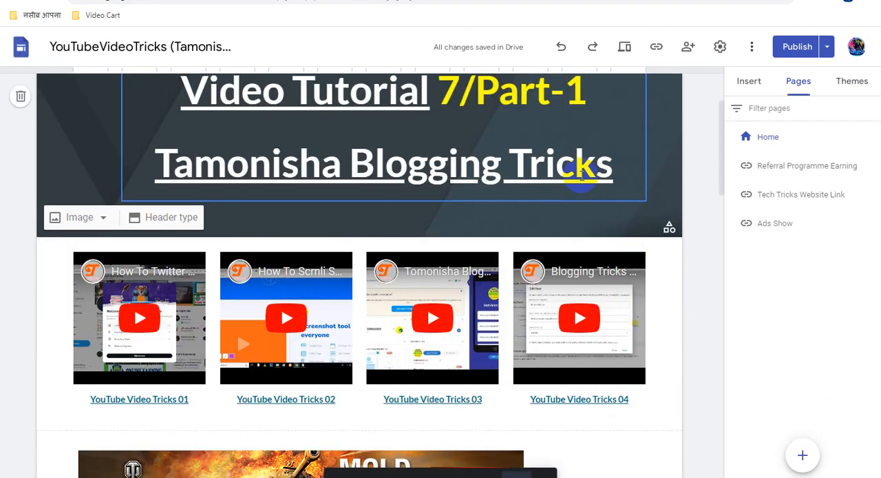
{"action": "left_click", "coordinate": [578, 171]}
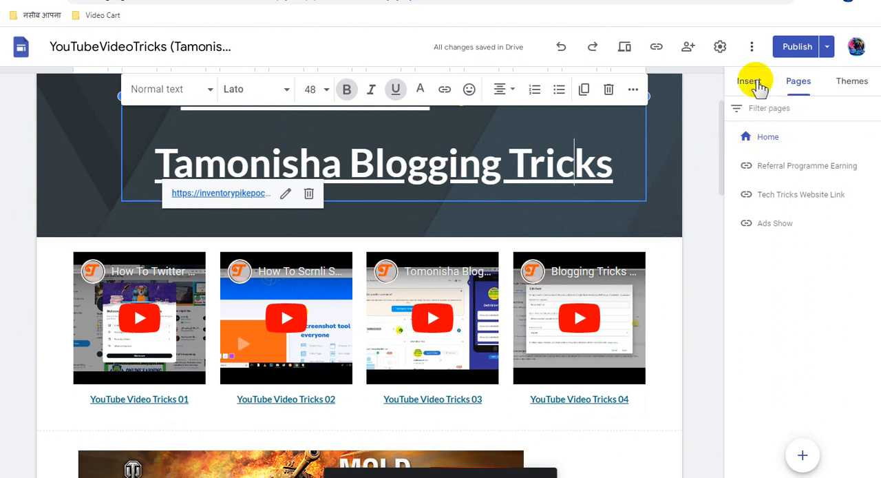
{"action": "left_click", "coordinate": [755, 84]}
{"action": "left_click", "coordinate": [839, 128]}
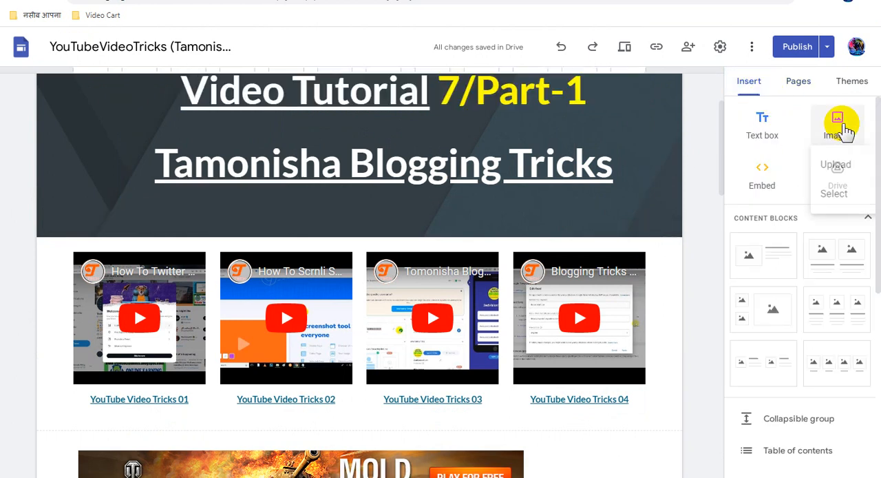
{"action": "left_click", "coordinate": [837, 165]}
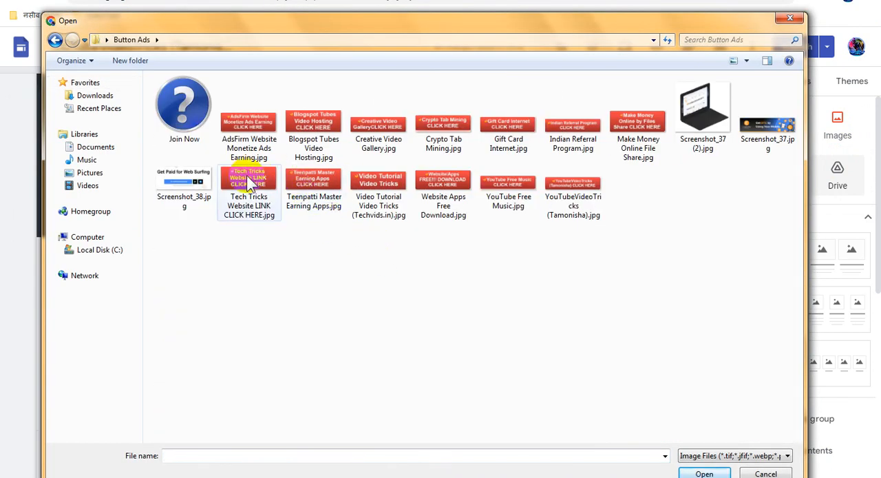
{"action": "double_click", "coordinate": [247, 176]}
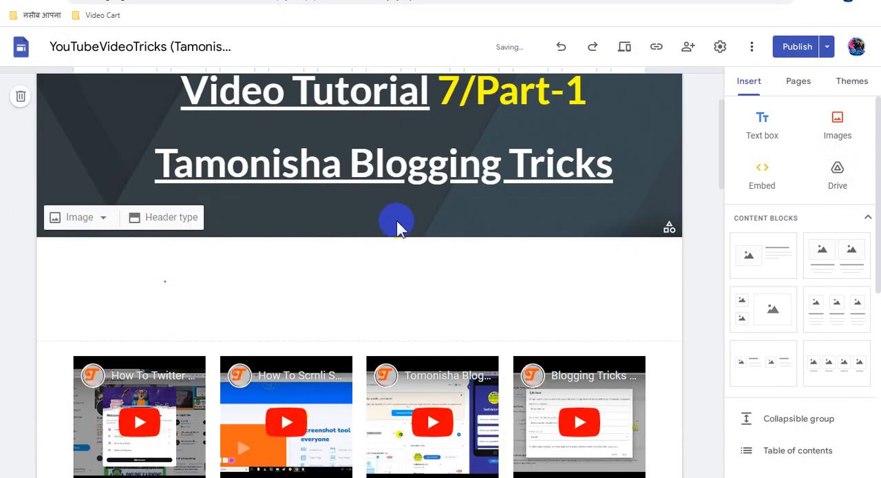
{"action": "scroll", "coordinate": [396, 220], "scroll_direction": "down", "scroll_amount": 2}
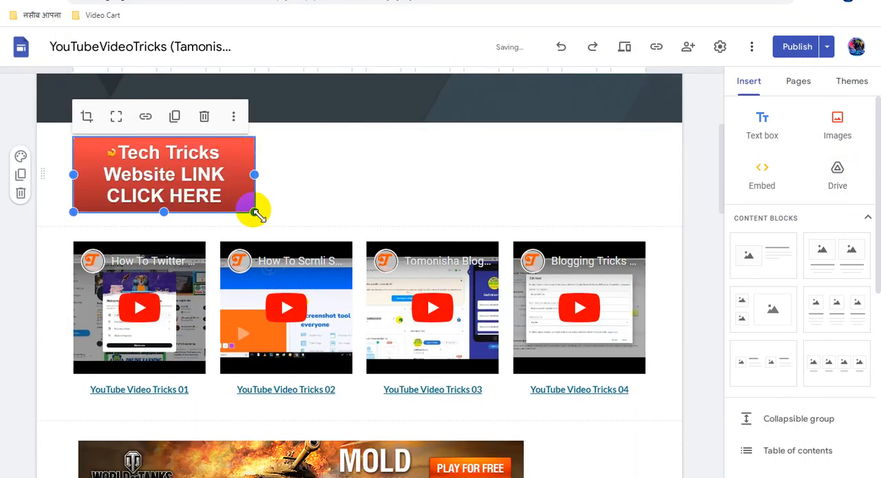
- Enlarge the Tech Tricks button image below the header to about half the content width
{"action": "left_click_drag", "start_coordinate": [255, 212], "coordinate": [389, 299]}
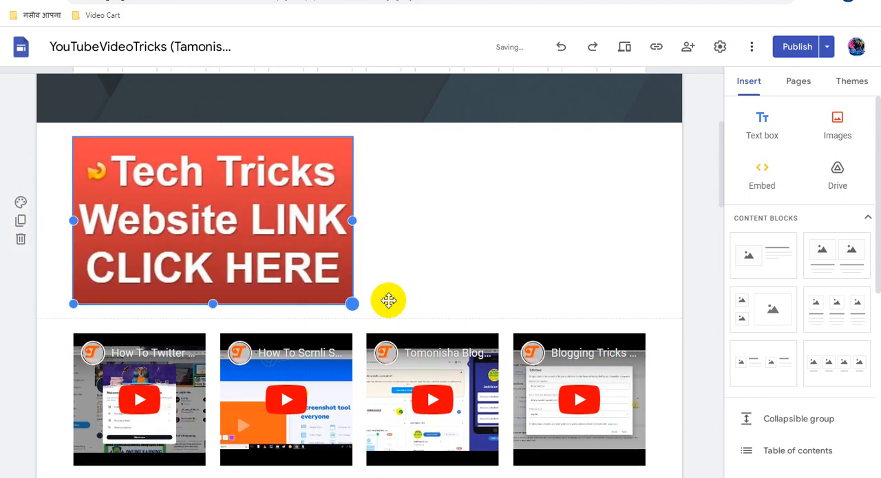
{"action": "left_click", "coordinate": [480, 217]}
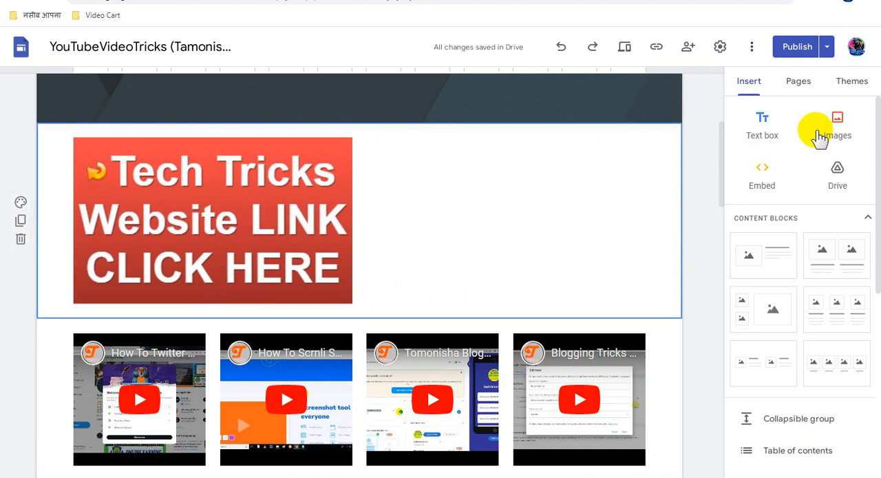
- Upload the image "Teenpatti Master Earning Apps.jpg" from the Button Ads folder onto the home page
{"action": "left_click", "coordinate": [826, 137]}
{"action": "left_click", "coordinate": [827, 162]}
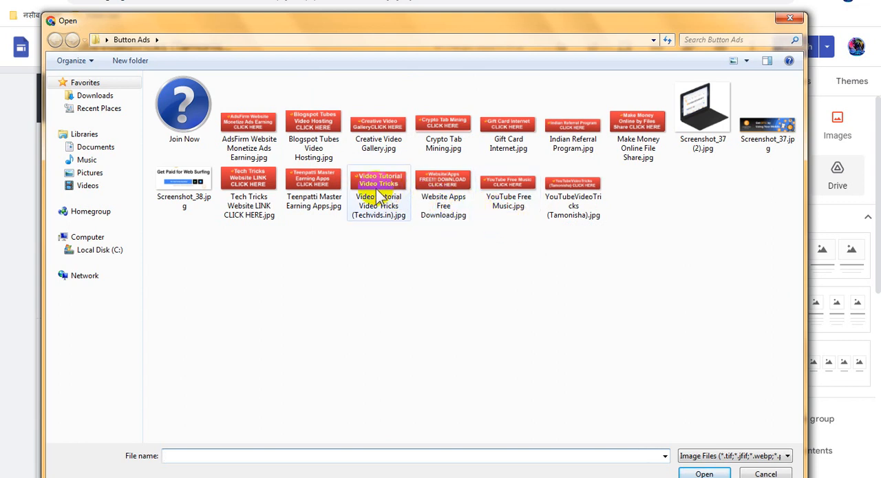
{"action": "left_click", "coordinate": [320, 192]}
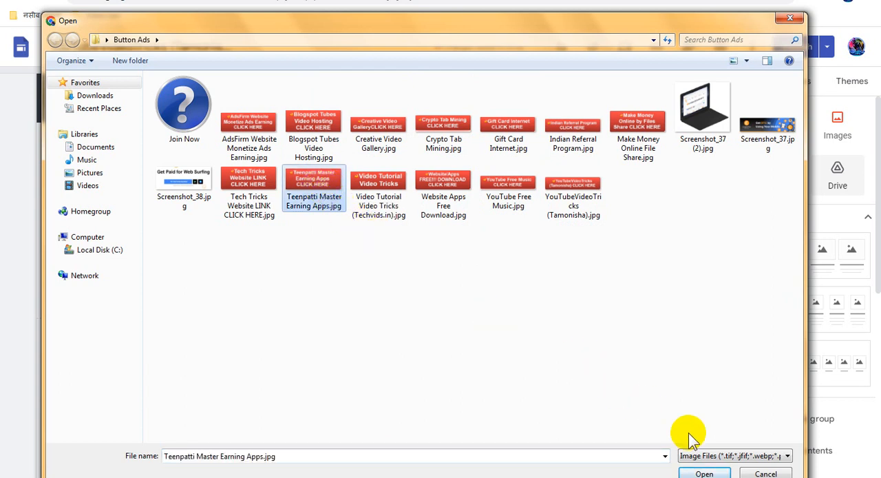
{"action": "left_click", "coordinate": [702, 473]}
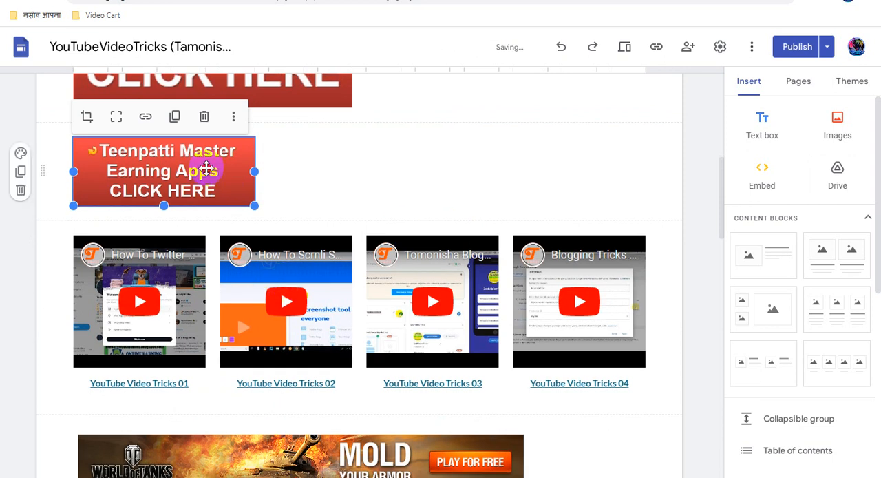
- Move the Teenpatti Master image beside the Tech Tricks image and enlarge it to the same width
{"action": "left_click_drag", "start_coordinate": [400, 127], "coordinate": [392, 212]}
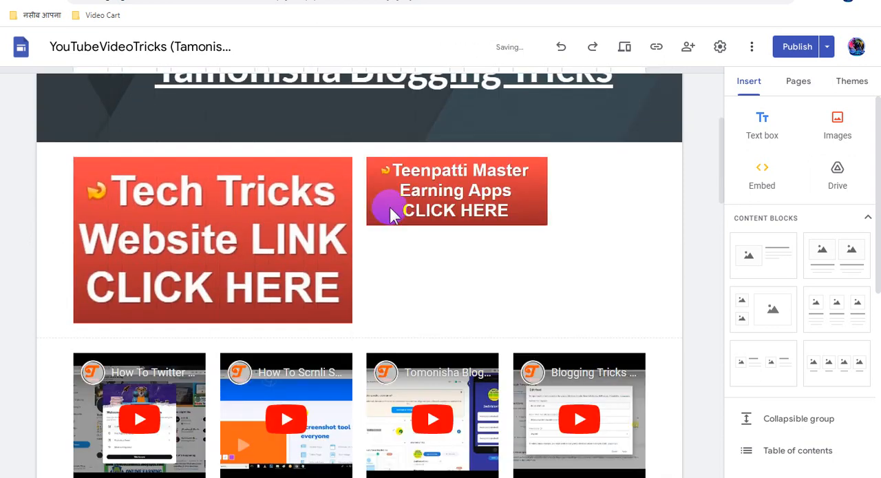
{"action": "left_click", "coordinate": [461, 198]}
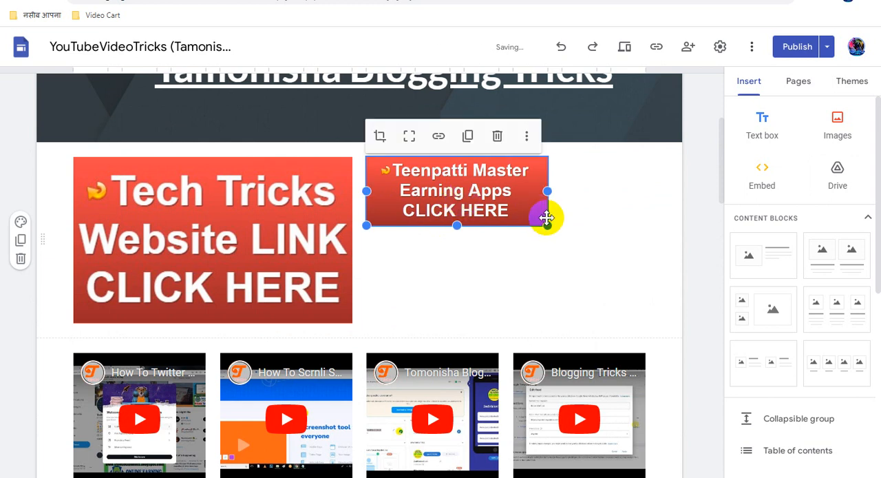
{"action": "left_click_drag", "start_coordinate": [568, 267], "coordinate": [589, 272]}
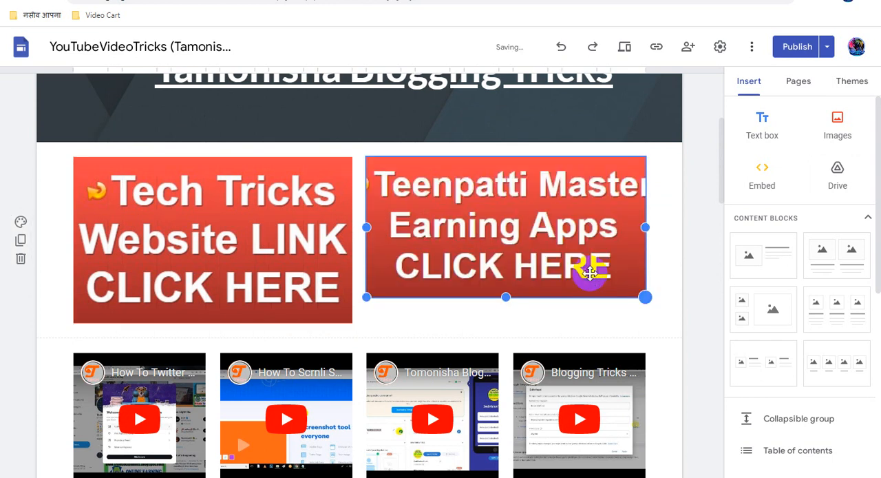
{"action": "left_click", "coordinate": [410, 140]}
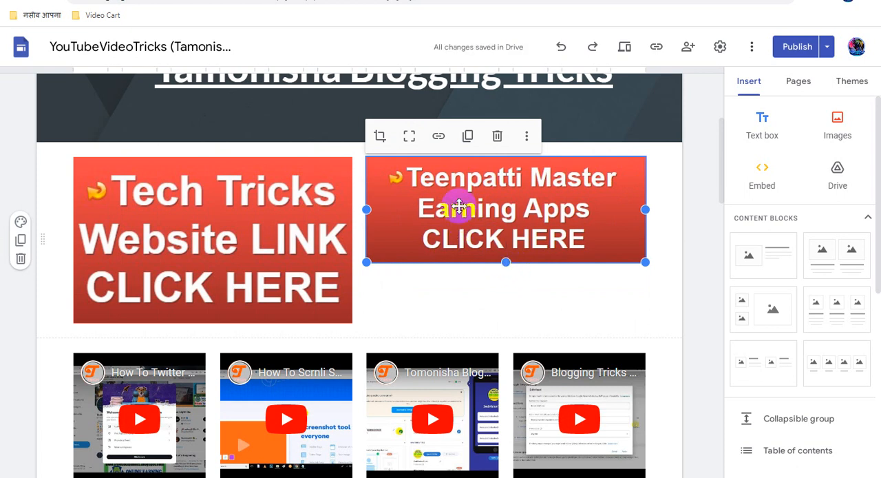
- Move the Teenpatti Master image into its own row below the Tech Tricks image and center both images horizontally
{"action": "left_click_drag", "start_coordinate": [316, 309], "coordinate": [298, 342]}
{"action": "scroll", "coordinate": [349, 295], "scroll_direction": "down", "scroll_amount": 3}
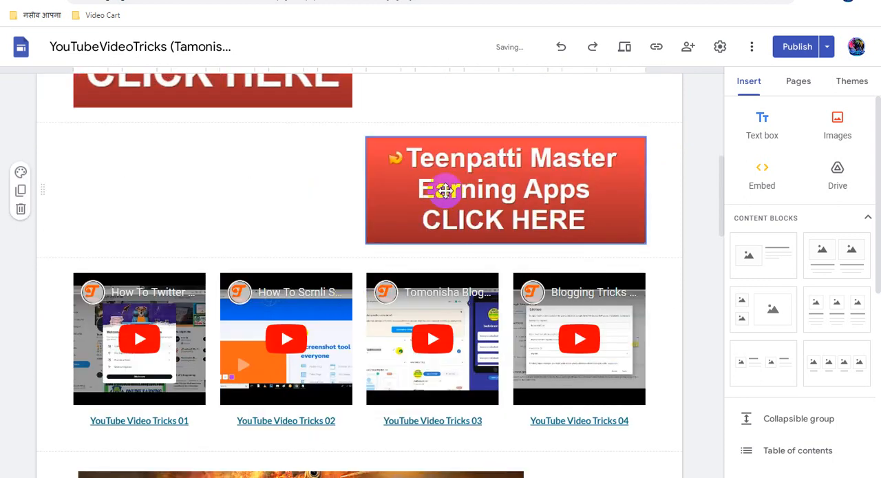
{"action": "left_click", "coordinate": [445, 190]}
{"action": "left_click_drag", "start_coordinate": [383, 183], "coordinate": [387, 211]}
{"action": "scroll", "coordinate": [413, 218], "scroll_direction": "up", "scroll_amount": 3}
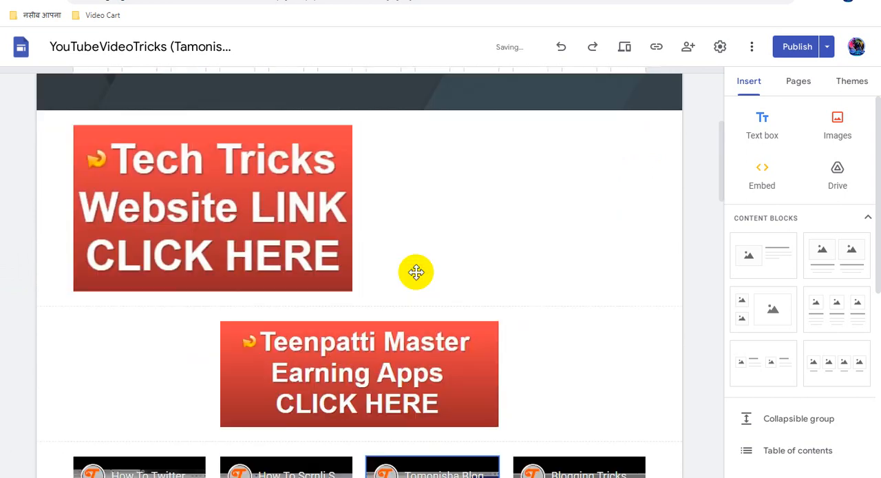
{"action": "left_click", "coordinate": [247, 206]}
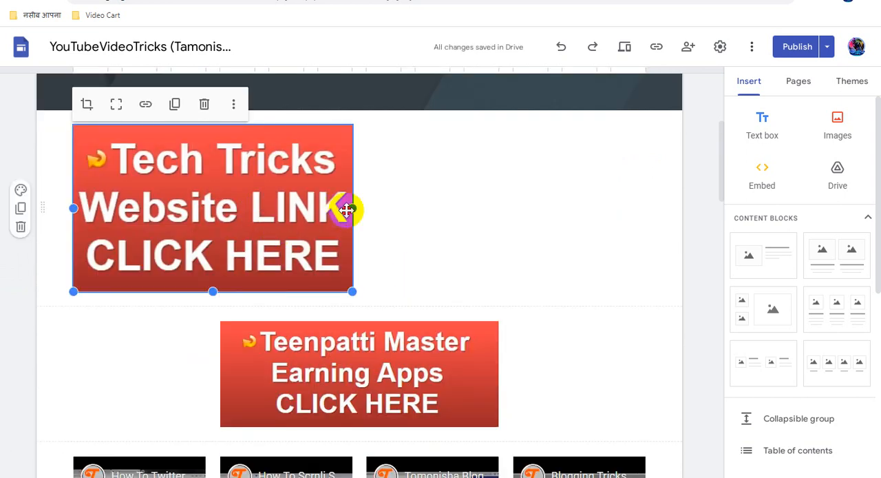
{"action": "left_click_drag", "start_coordinate": [346, 207], "coordinate": [389, 209]}
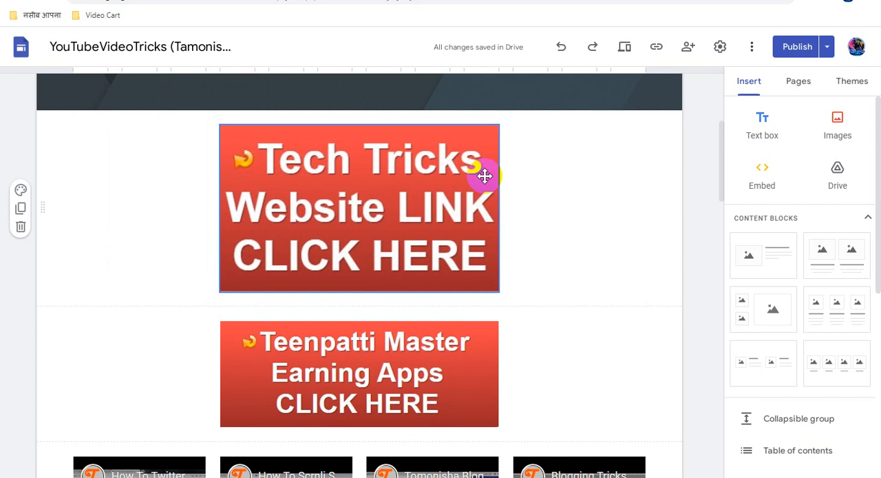
- Link the Teenpatti Master image to the copied sites.google.com address
{"action": "left_click", "coordinate": [372, 355]}
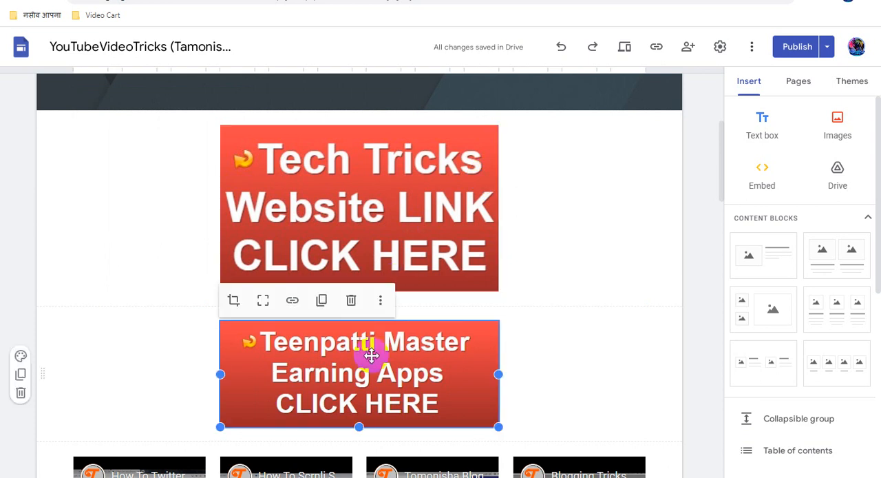
{"action": "left_click", "coordinate": [291, 299]}
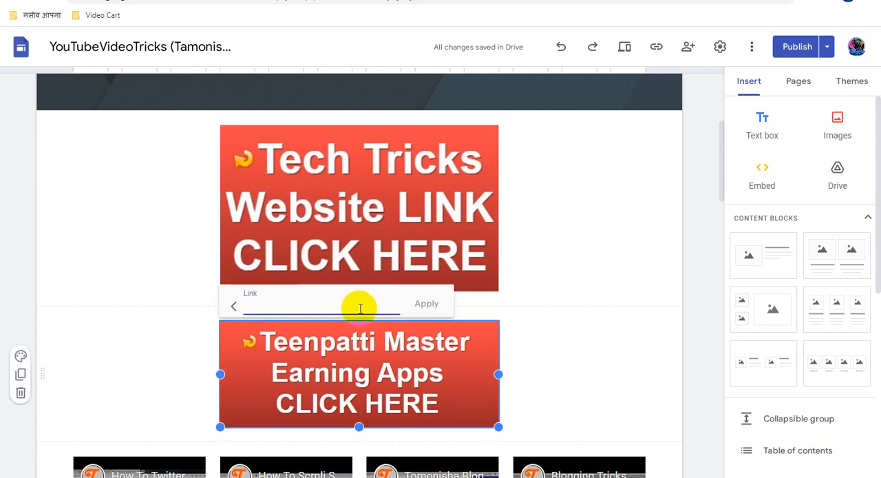
{"action": "type", "text": "https://sites.google.com/view/teenpattimasterearningapps/home"}
{"action": "left_click", "coordinate": [426, 310]}
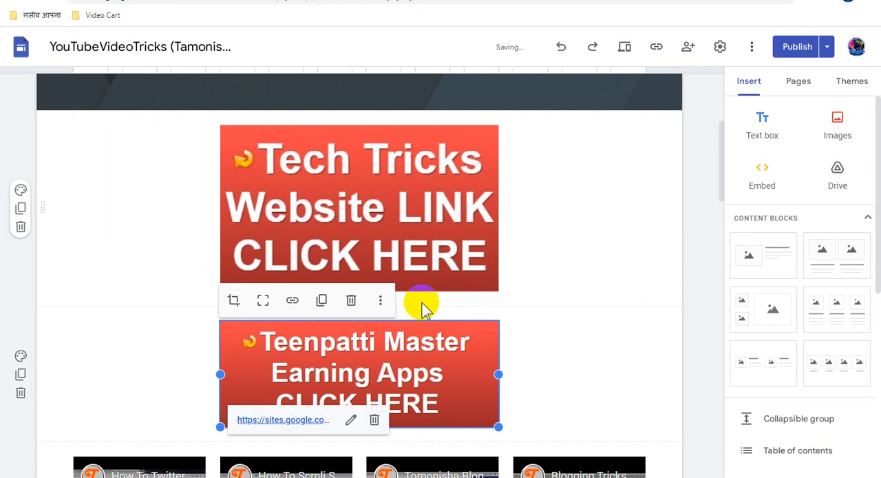
- Add the caption "Apps Refer Earning Link / Gaming Earning Apps for Android Mobile" to the Teenpatti Master image
{"action": "left_click", "coordinate": [381, 301]}
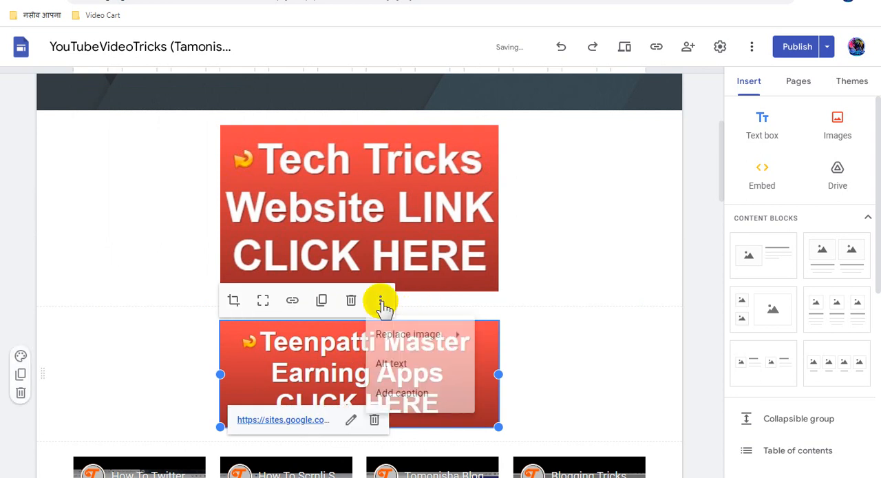
{"action": "left_click", "coordinate": [416, 392]}
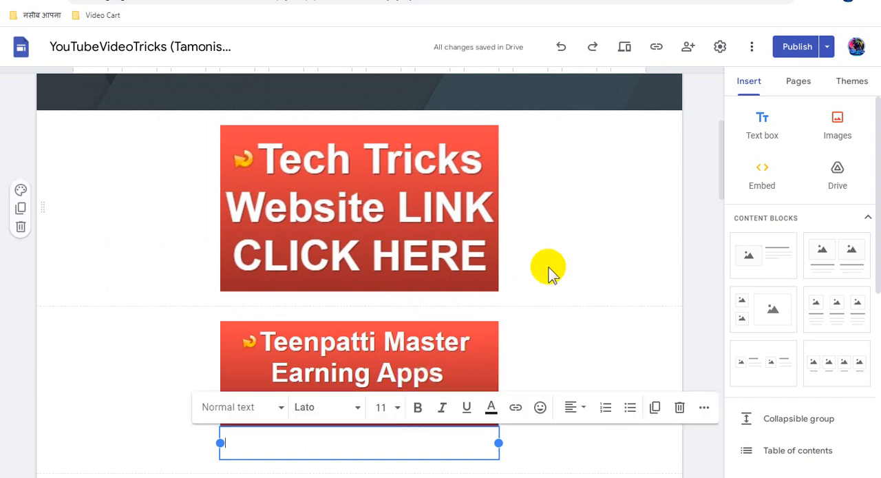
{"action": "type", "text": "Apps Refer E"}
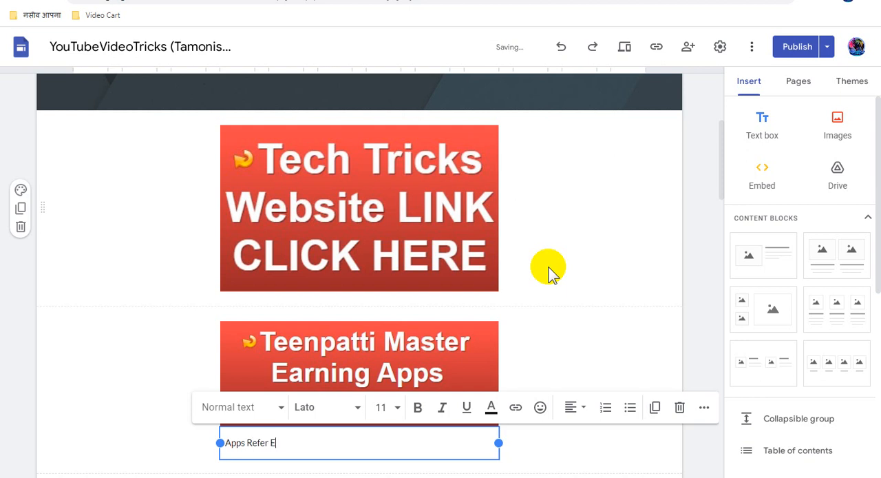
{"action": "type", "text": "arning Link / Gaming Ear"}
{"action": "type", "text": "ning A"}
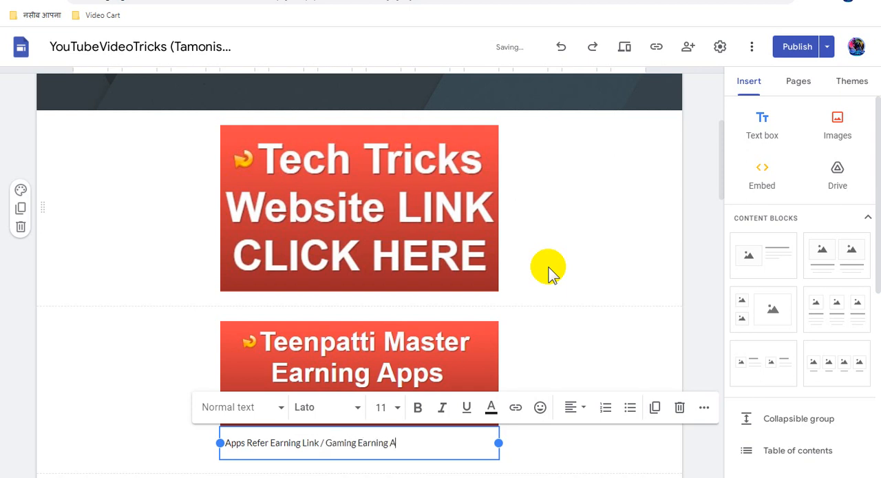
{"action": "type", "text": "pps for Android Mobile"}
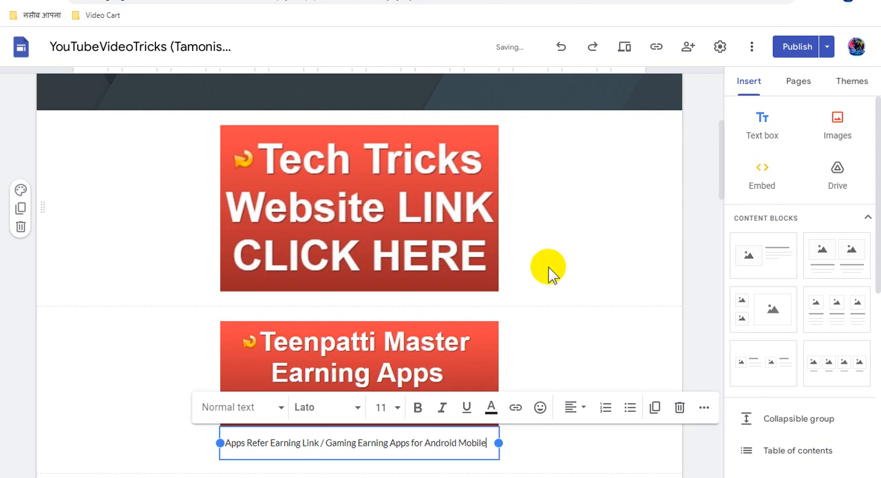
- Format the Teenpatti Master caption as bold, size 30 and centered, and widen it so the text fits on two lines
{"action": "triple_click", "coordinate": [389, 444]}
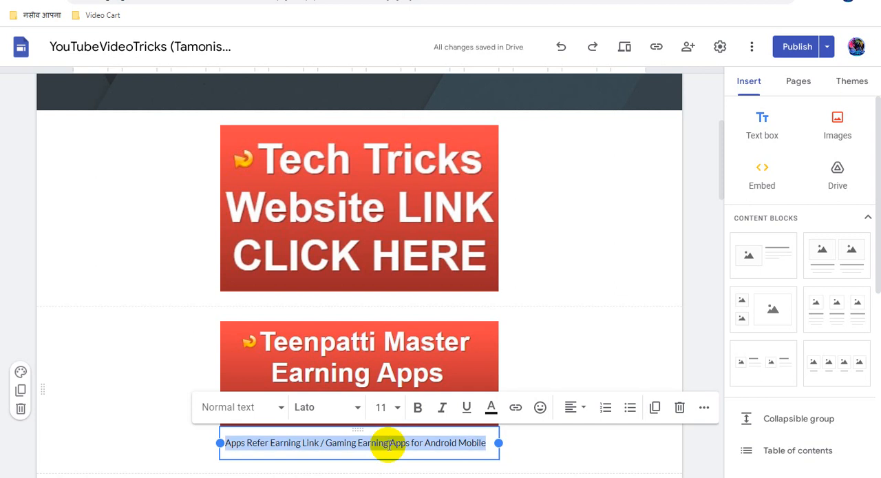
{"action": "left_click", "coordinate": [417, 408]}
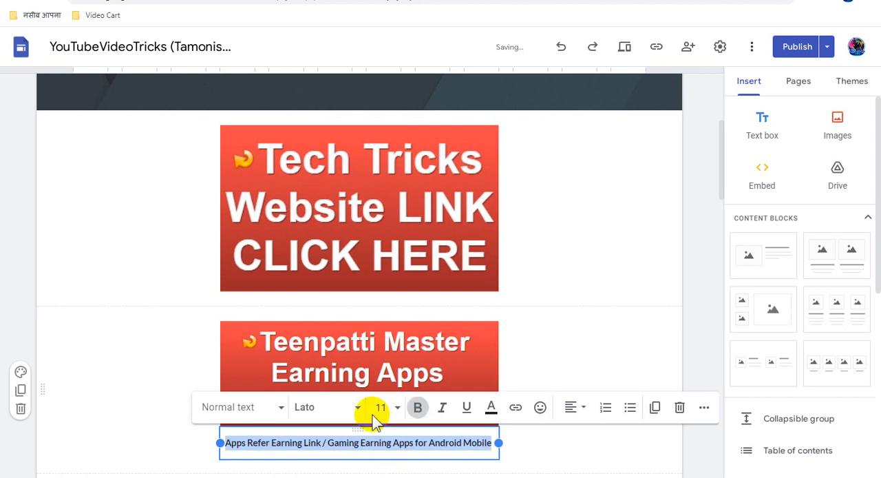
{"action": "left_click", "coordinate": [393, 407]}
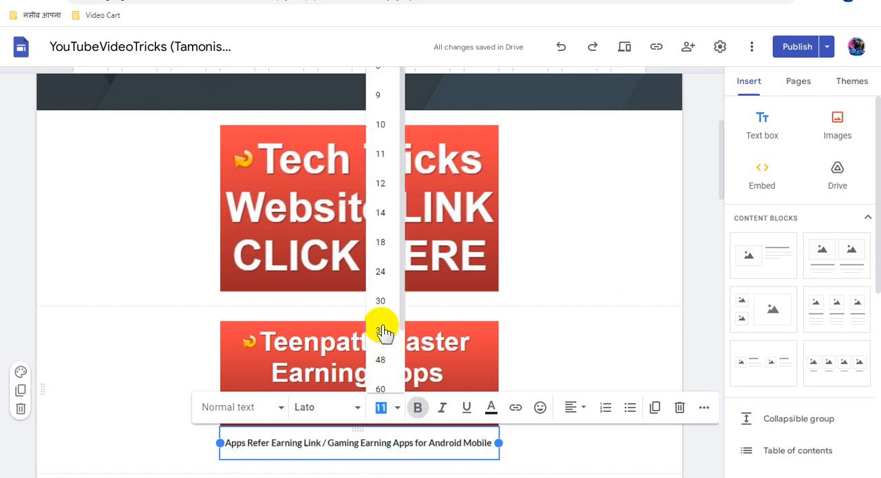
{"action": "left_click", "coordinate": [380, 300]}
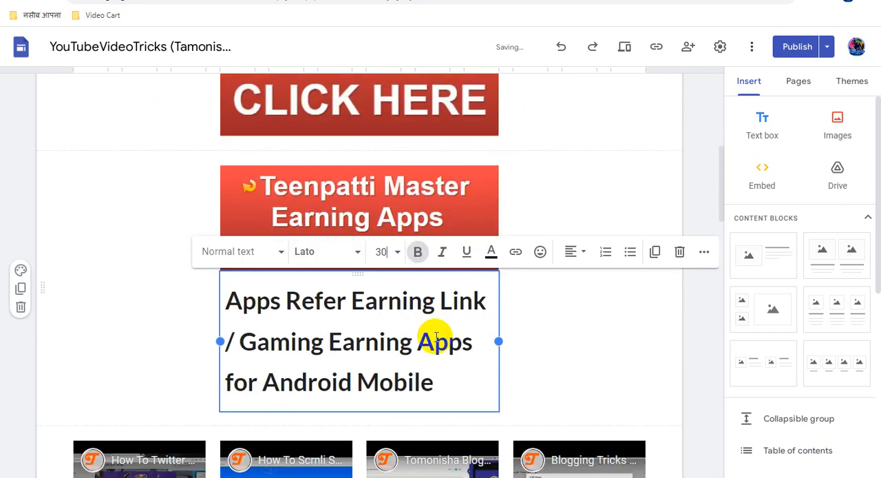
{"action": "left_click", "coordinate": [571, 244]}
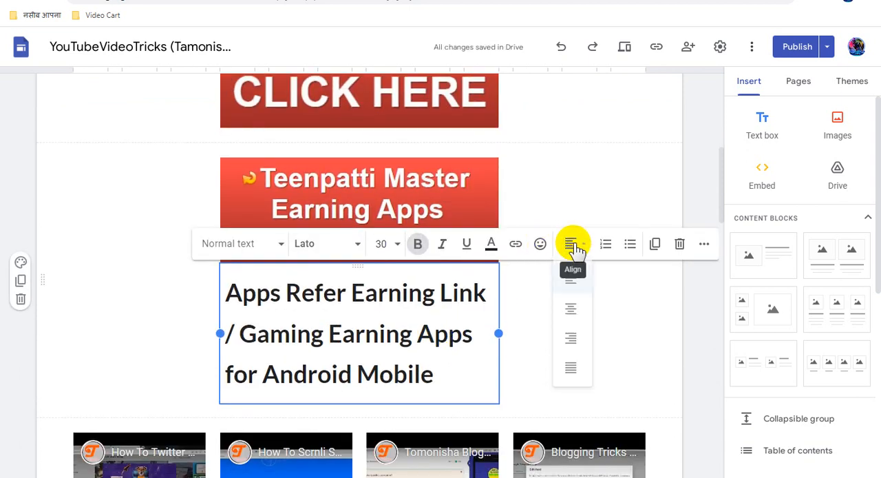
{"action": "left_click", "coordinate": [572, 310]}
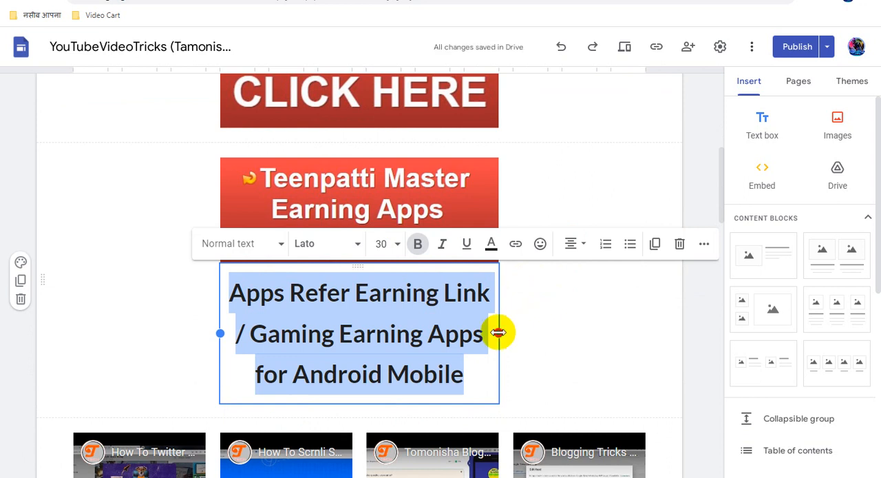
{"action": "left_click_drag", "start_coordinate": [498, 333], "coordinate": [614, 333]}
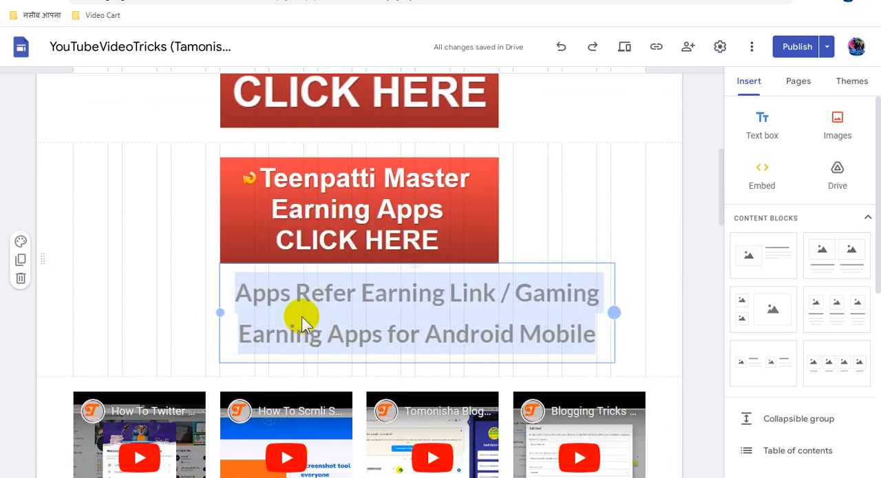
{"action": "left_click", "coordinate": [286, 340]}
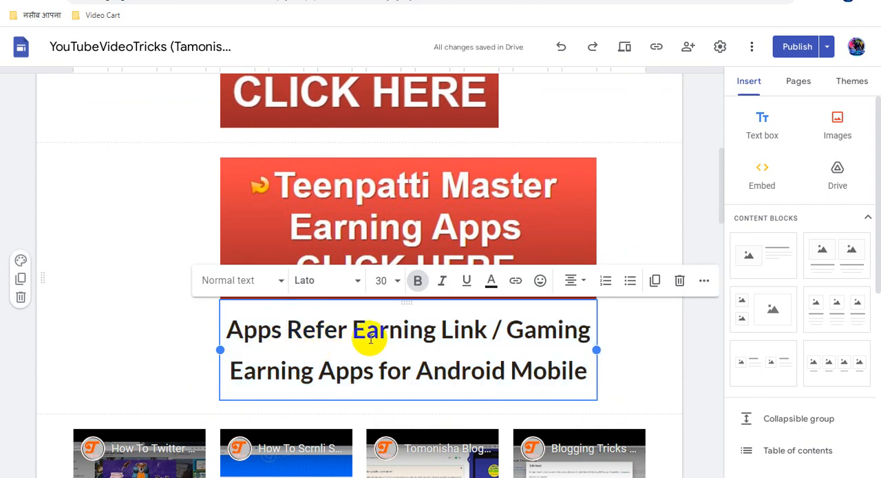
- Copy the DirectLink_4 address from Adsterra and link the whole Teenpatti Master caption to it in the Google Sites page
{"action": "scroll", "coordinate": [375, 324], "scroll_direction": "up", "scroll_amount": 1}
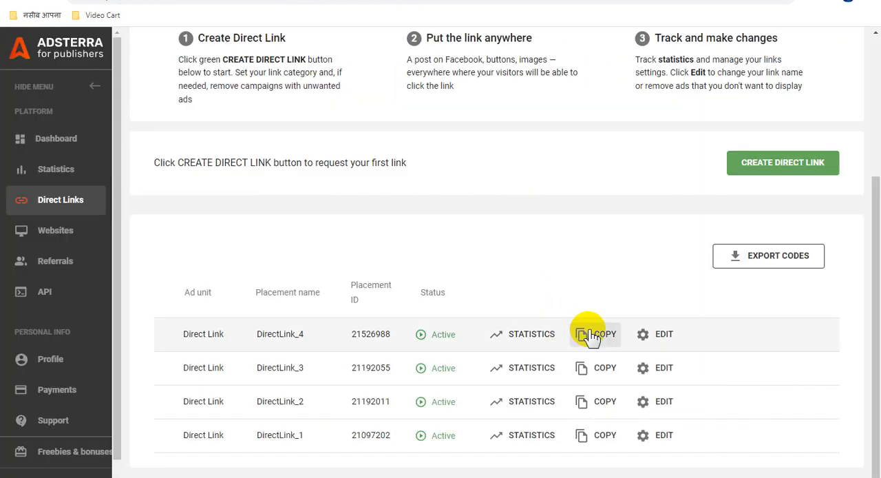
{"action": "left_click", "coordinate": [589, 335]}
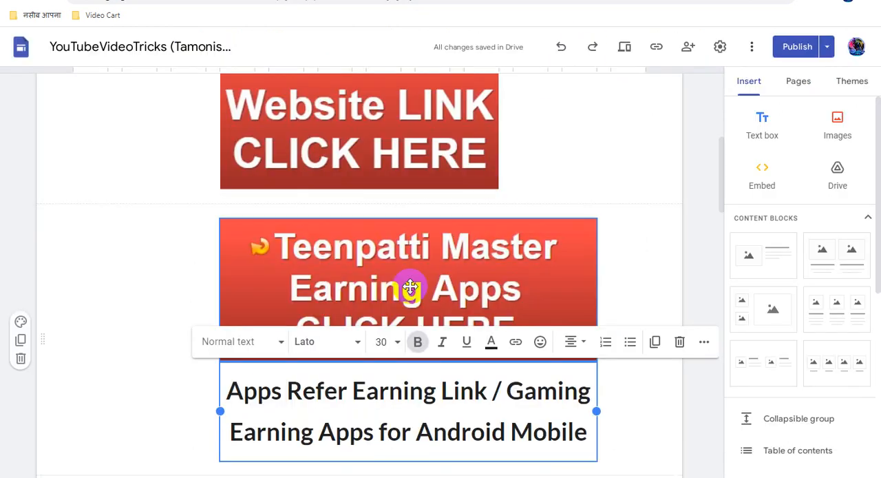
{"action": "left_click", "coordinate": [566, 305]}
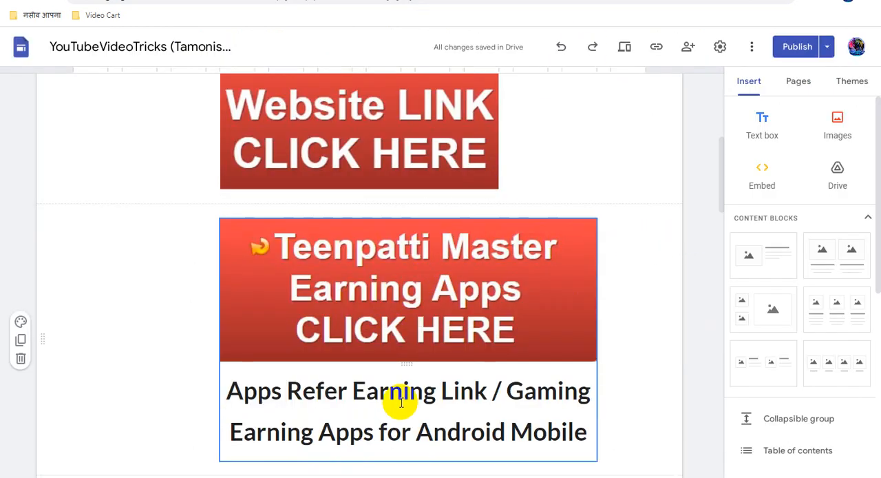
{"action": "scroll", "coordinate": [401, 401], "scroll_direction": "down", "scroll_amount": 2}
{"action": "triple_click", "coordinate": [362, 268]}
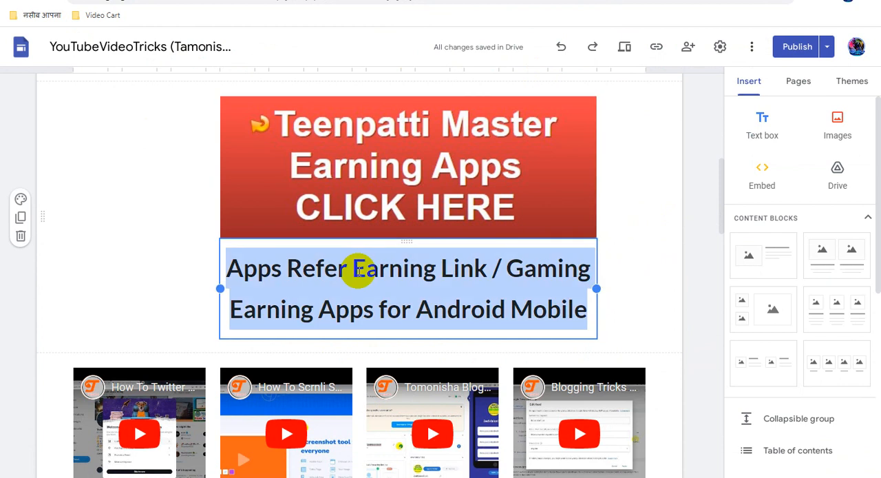
{"action": "left_click", "coordinate": [514, 221]}
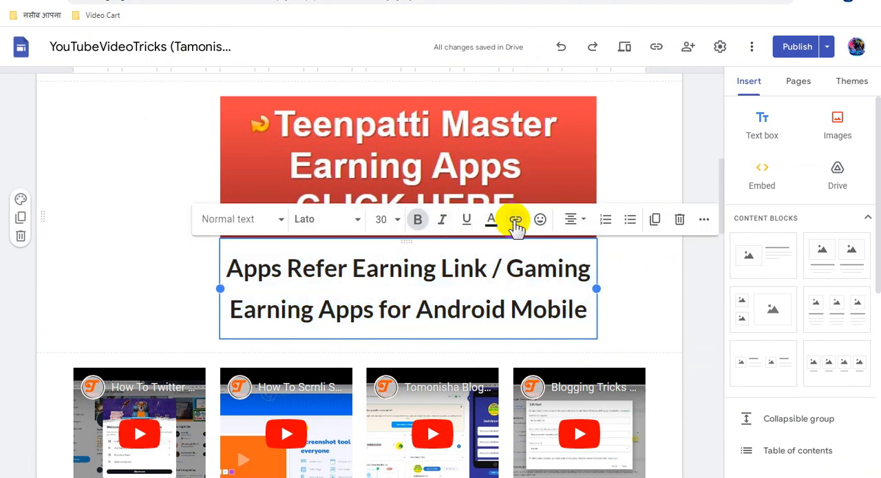
{"action": "key", "text": "ctrl+v"}
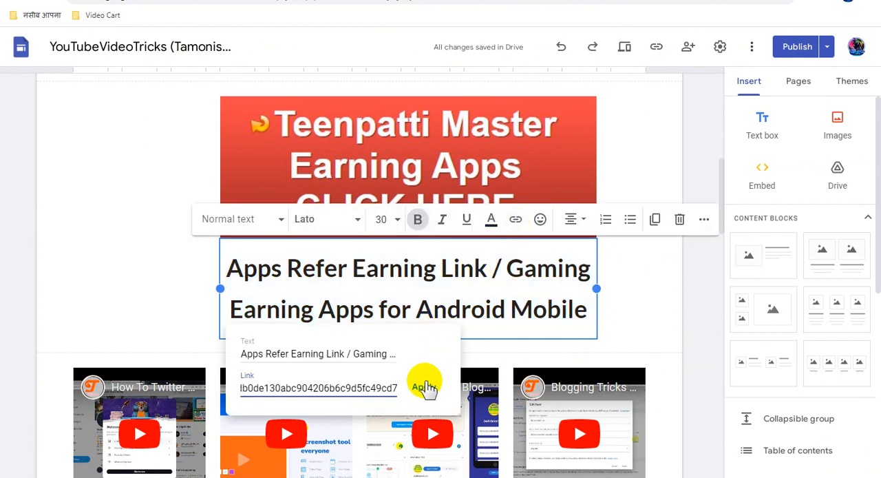
{"action": "left_click", "coordinate": [425, 390]}
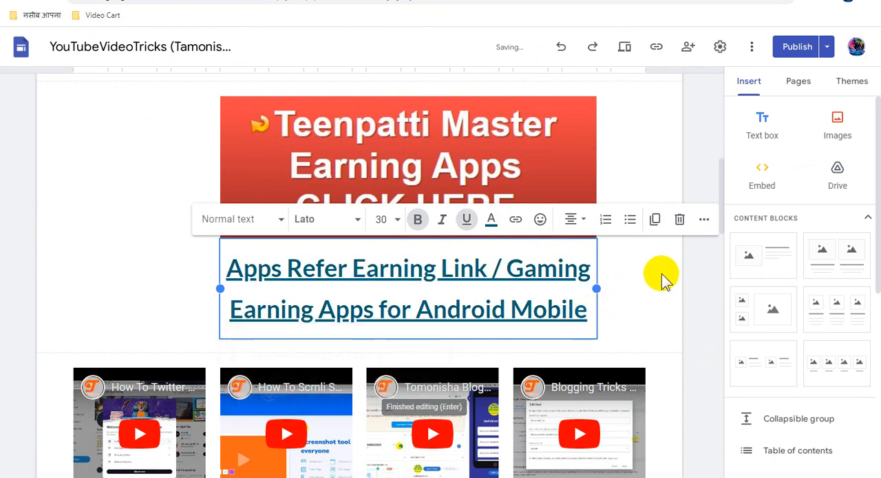
{"action": "left_click", "coordinate": [690, 265]}
- Link the Tech Tricks image to the copied sites.google.com/view/tech-tricks-website/home address
{"action": "left_click", "coordinate": [444, 178]}
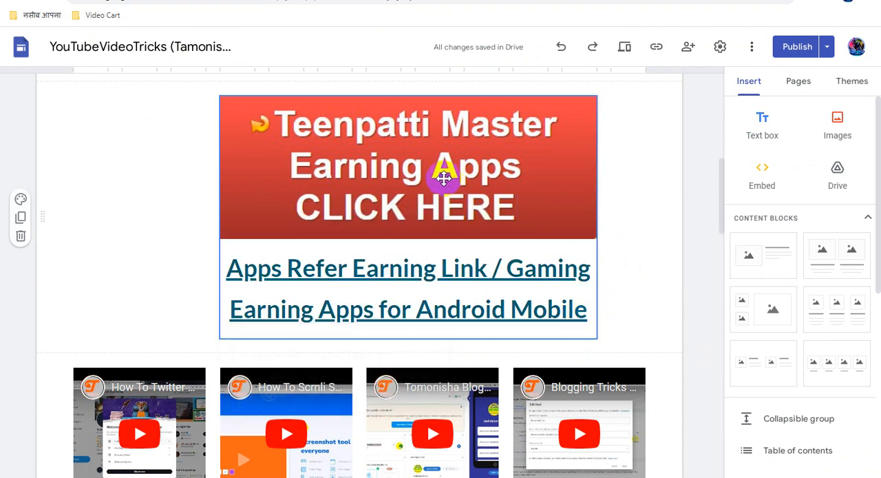
{"action": "scroll", "coordinate": [507, 192], "scroll_direction": "up", "scroll_amount": 5}
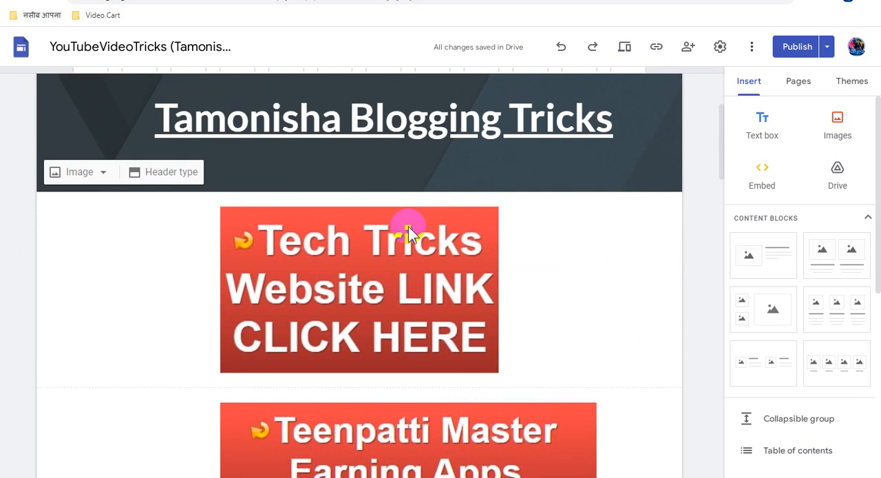
{"action": "left_click", "coordinate": [397, 249]}
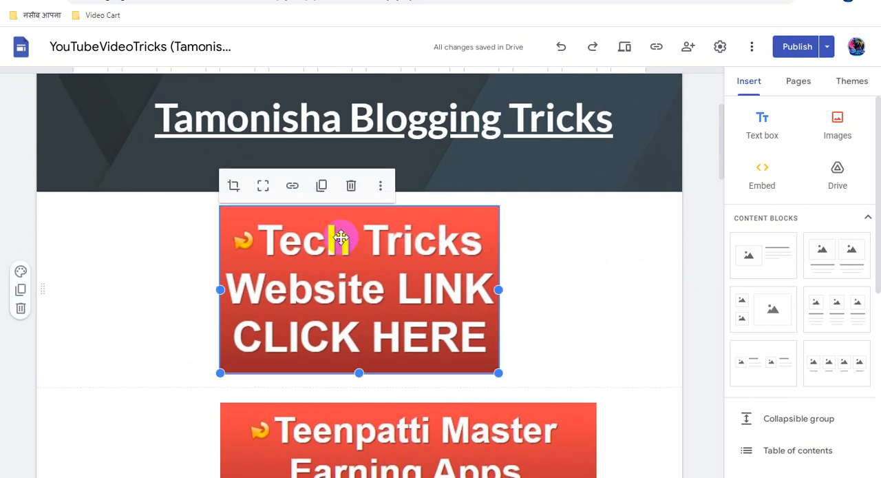
{"action": "left_click", "coordinate": [293, 186]}
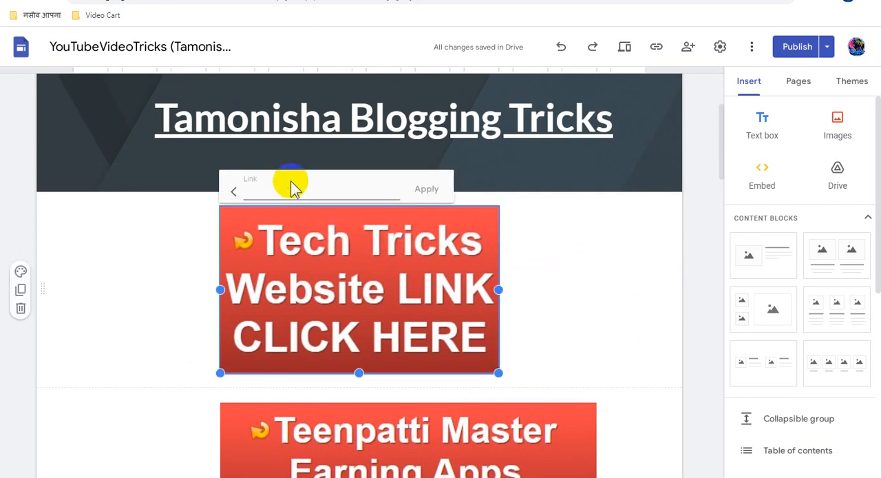
{"action": "left_click", "coordinate": [302, 187]}
{"action": "type", "text": "https://sites.google.com/view/tech-tricks-website/home"}
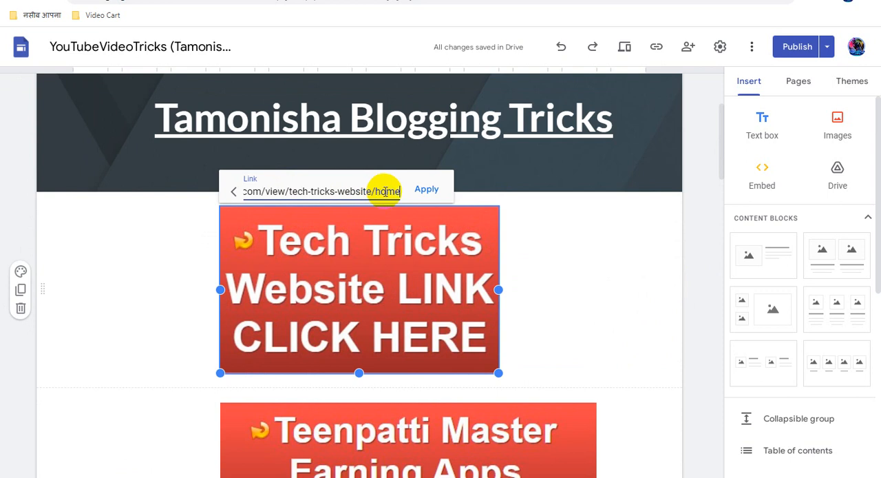
{"action": "left_click", "coordinate": [434, 193]}
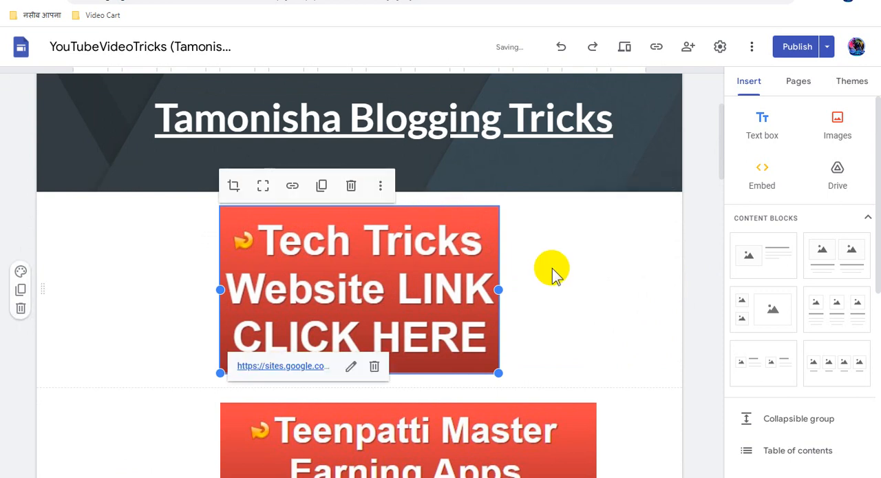
{"action": "left_click", "coordinate": [605, 250]}
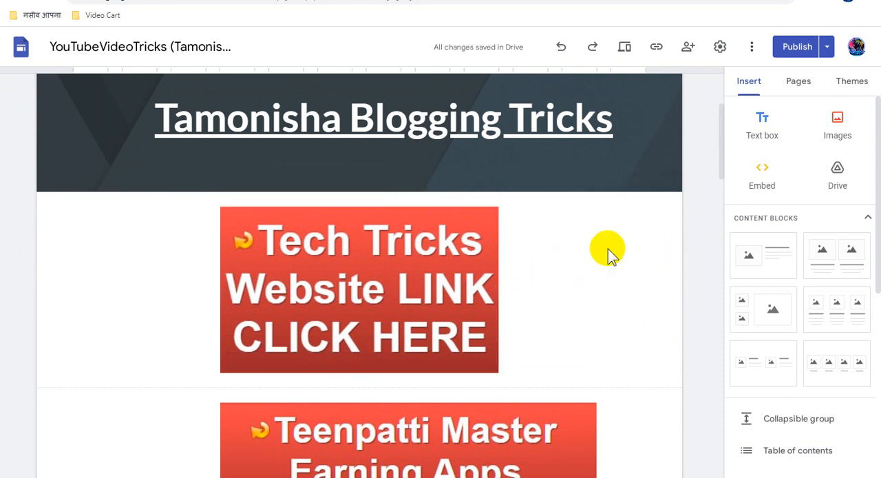
- Add a caption to the Tech Tricks image reading "Best Website Link For Tech Tricks | Website Link | Apps Link | Game Link"
{"action": "left_click", "coordinate": [406, 250]}
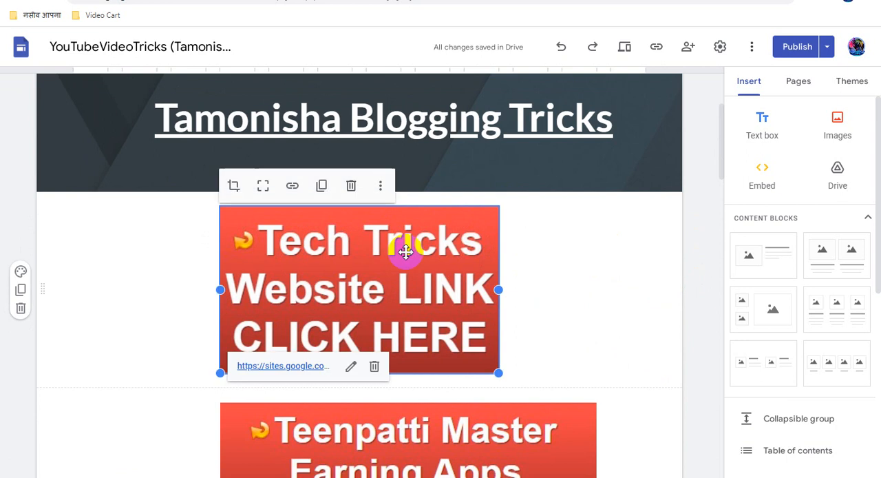
{"action": "left_click", "coordinate": [381, 187]}
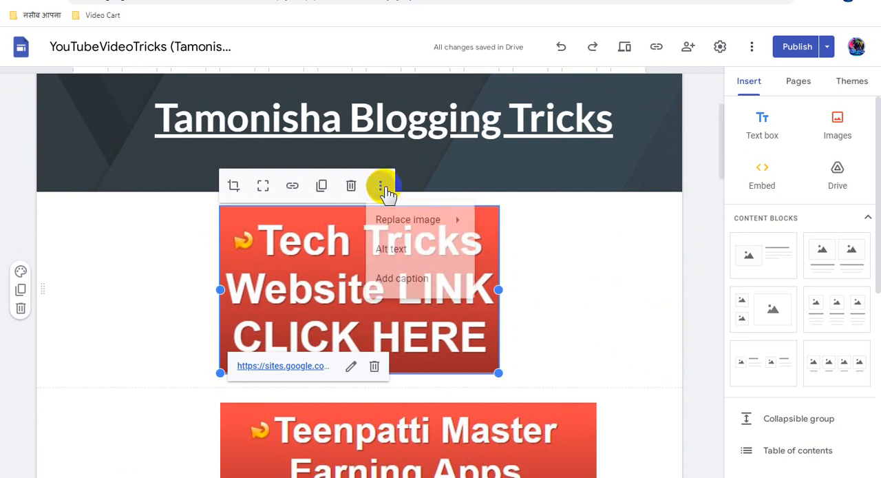
{"action": "left_click", "coordinate": [406, 278]}
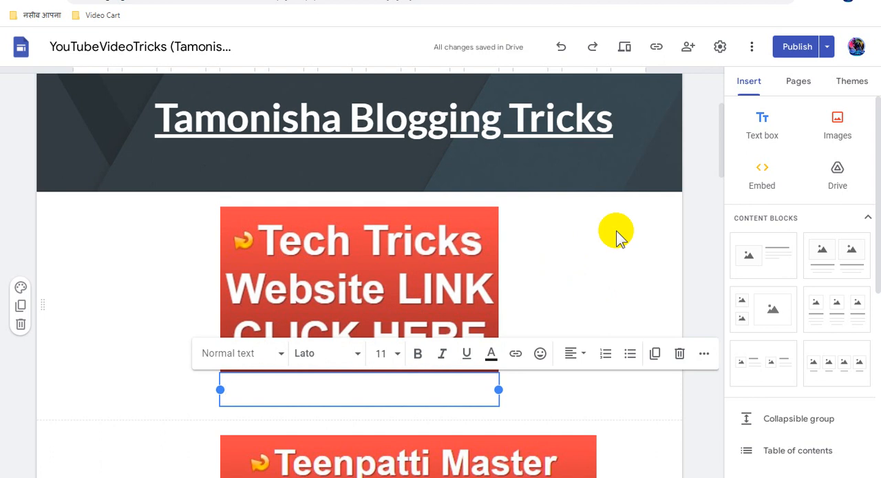
{"action": "type", "text": "Best Website"}
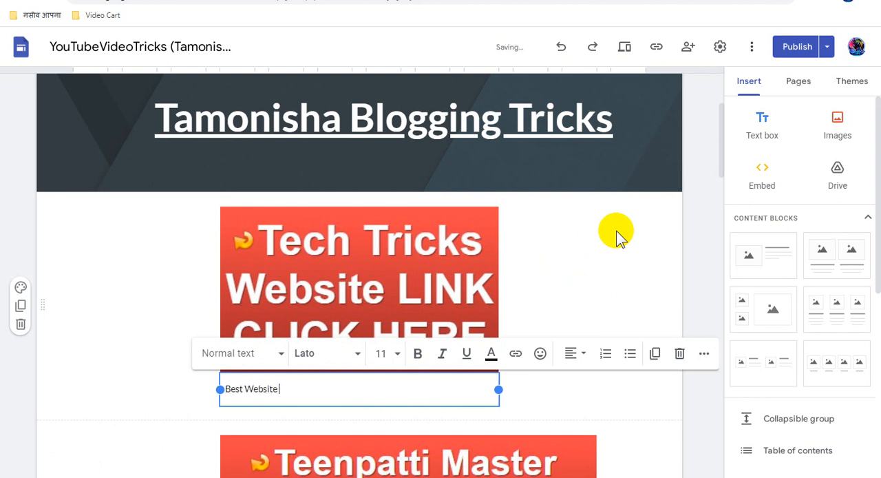
{"action": "type", "text": " Link For Tech Tricks"}
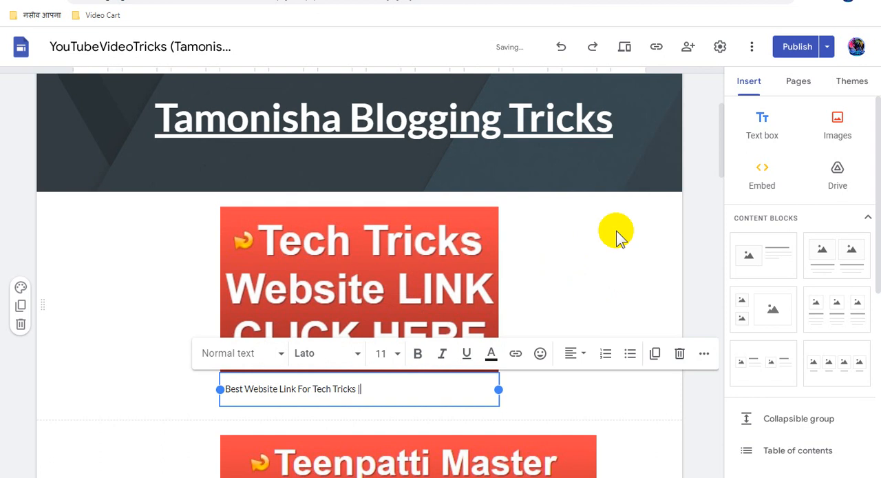
{"action": "type", "text": "| Website Link | Apps Link | Ga"}
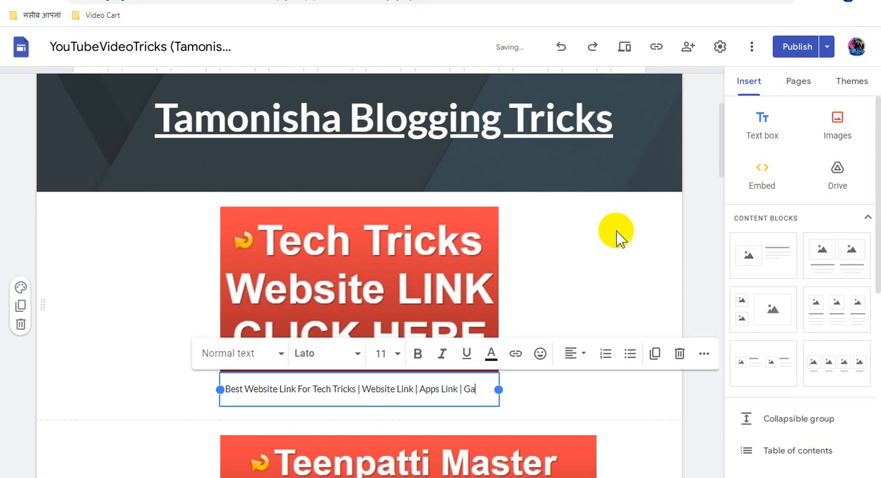
{"action": "type", "text": "ink"}
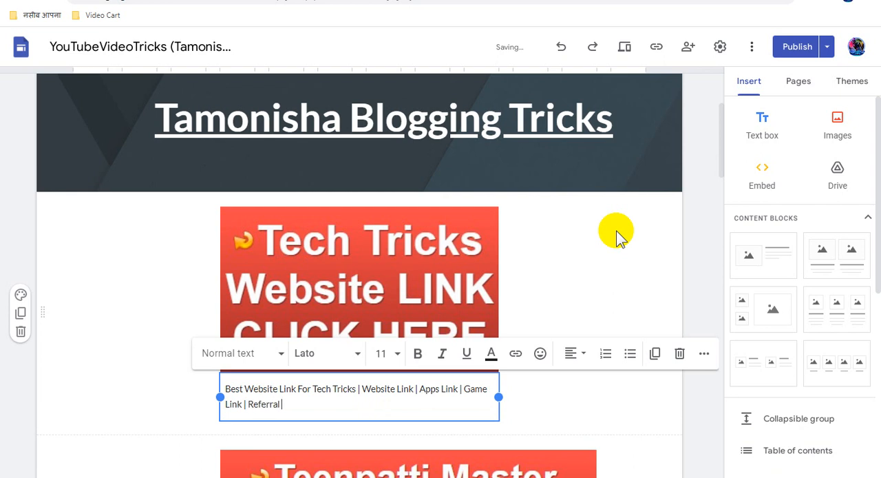
- Extend the Tech Tricks caption with "| Referral Programme Website Link | Website Ads Monetize Earning"
{"action": "type", "text": "| Referral Programme Website Link"}
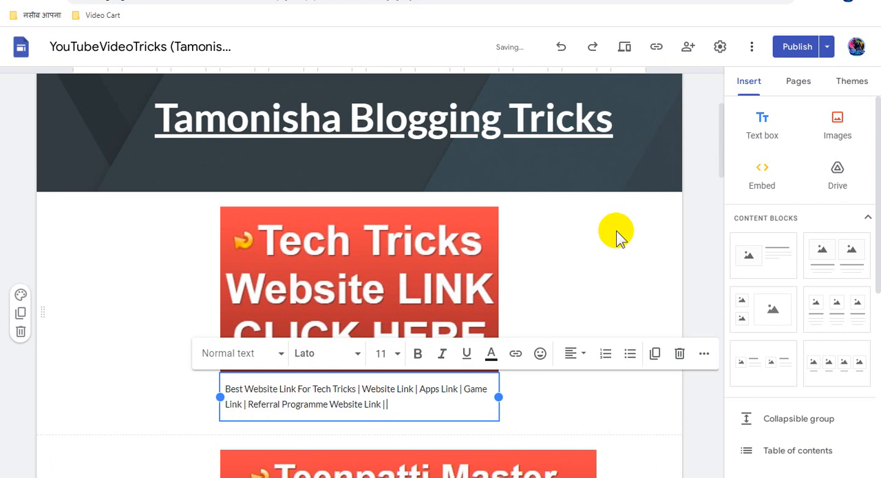
{"action": "type", "text": "| Website Ads Monetize"}
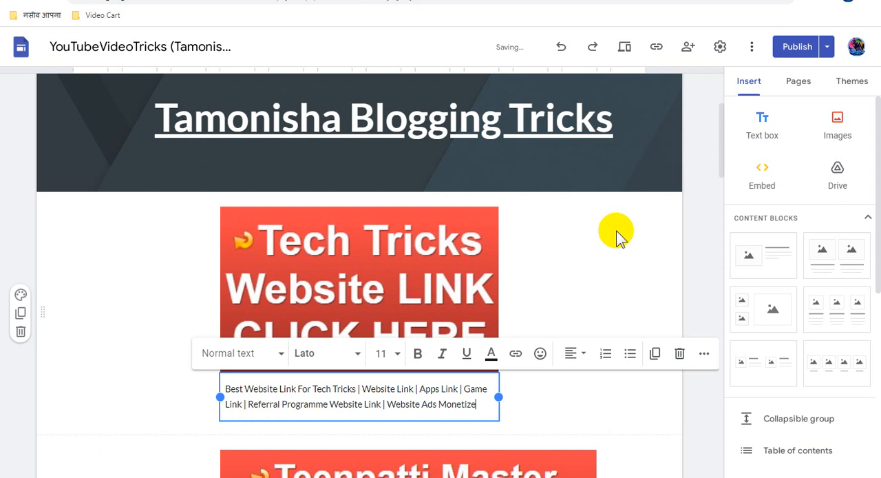
{"action": "type", "text": " Earning"}
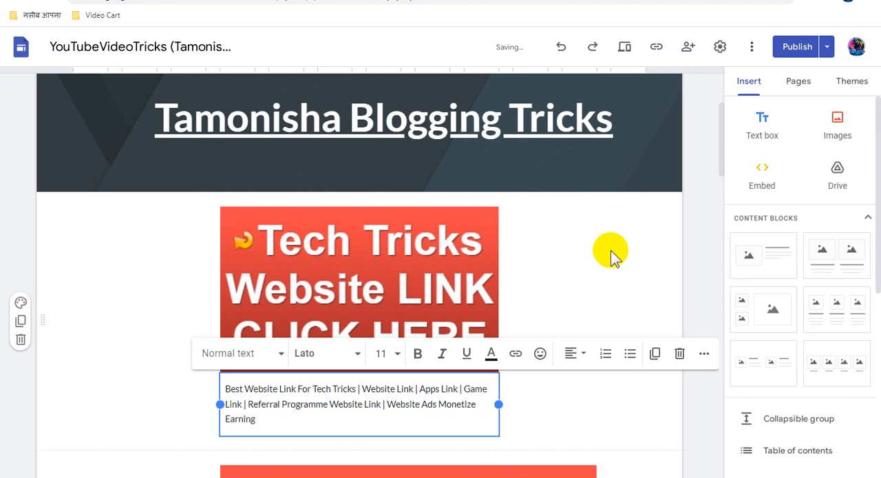
- Make the whole Tech Tricks caption bold and widen its box rightward to the edge of the page's content area
{"action": "left_click", "coordinate": [252, 417]}
{"action": "left_click_drag", "start_coordinate": [252, 418], "coordinate": [224, 388]}
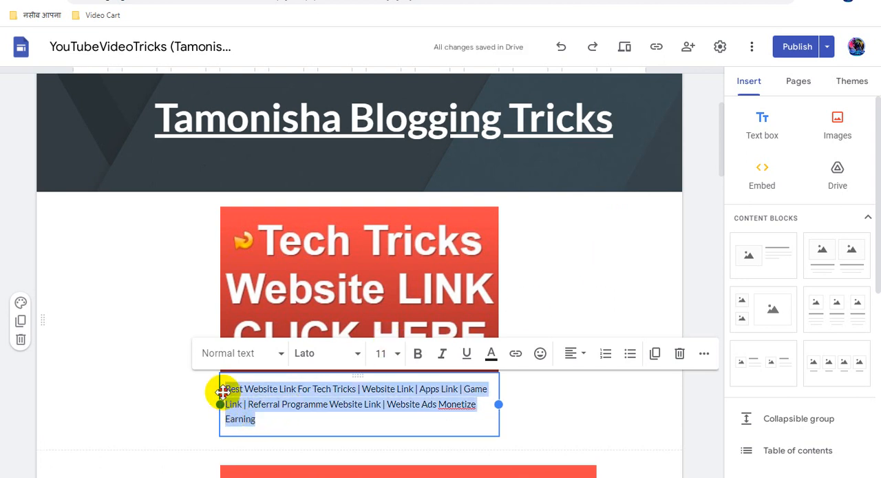
{"action": "left_click", "coordinate": [417, 354]}
{"action": "left_click_drag", "start_coordinate": [500, 404], "coordinate": [633, 409]}
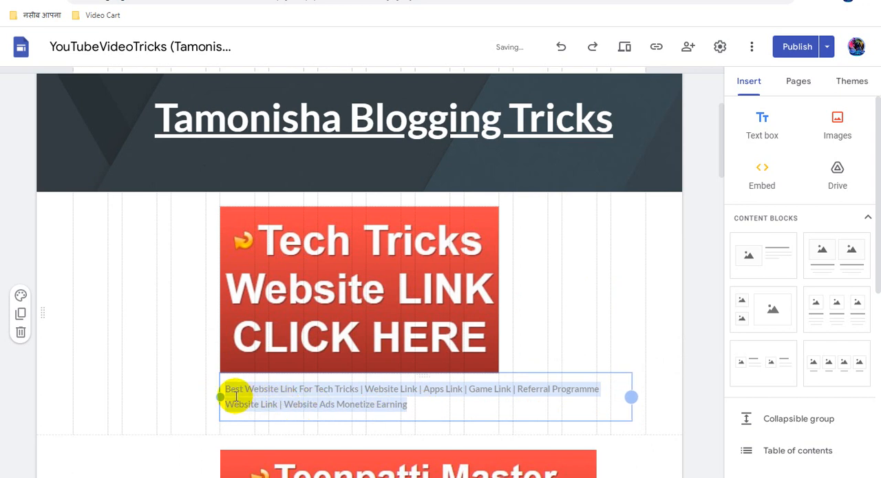
- Set the Tech Tricks caption to font size 24 and center its text
{"action": "scroll", "coordinate": [347, 325], "scroll_direction": "down", "scroll_amount": 1}
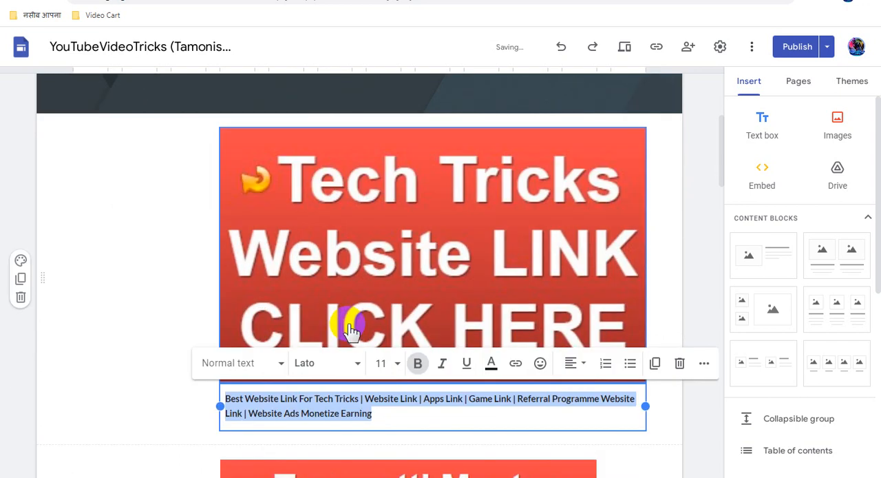
{"action": "scroll", "coordinate": [347, 324], "scroll_direction": "down", "scroll_amount": 2}
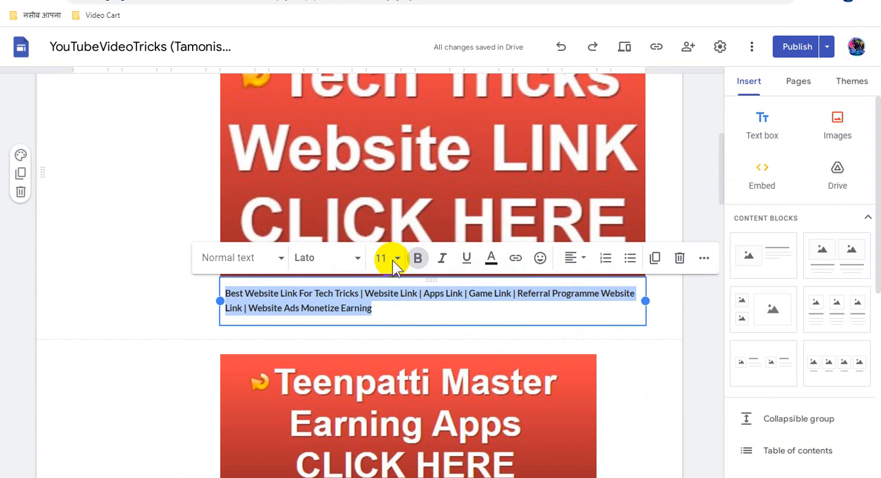
{"action": "left_click", "coordinate": [393, 258]}
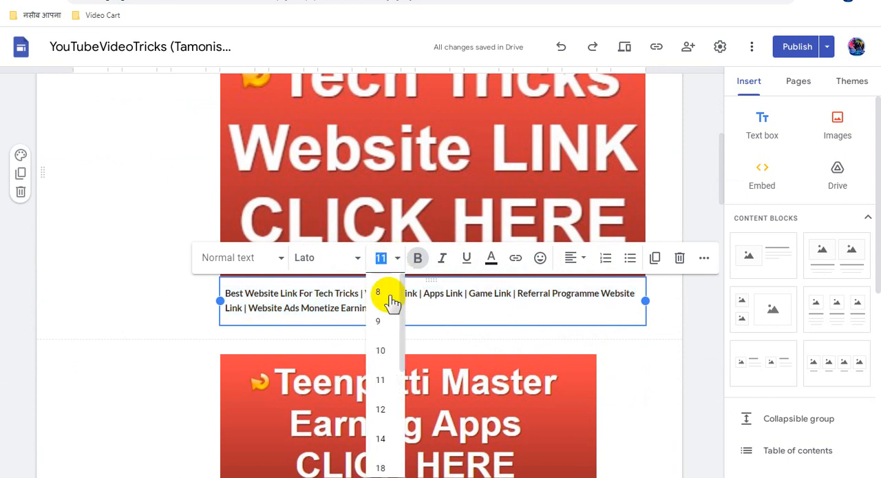
{"action": "scroll", "coordinate": [386, 436], "scroll_direction": "down", "scroll_amount": 3}
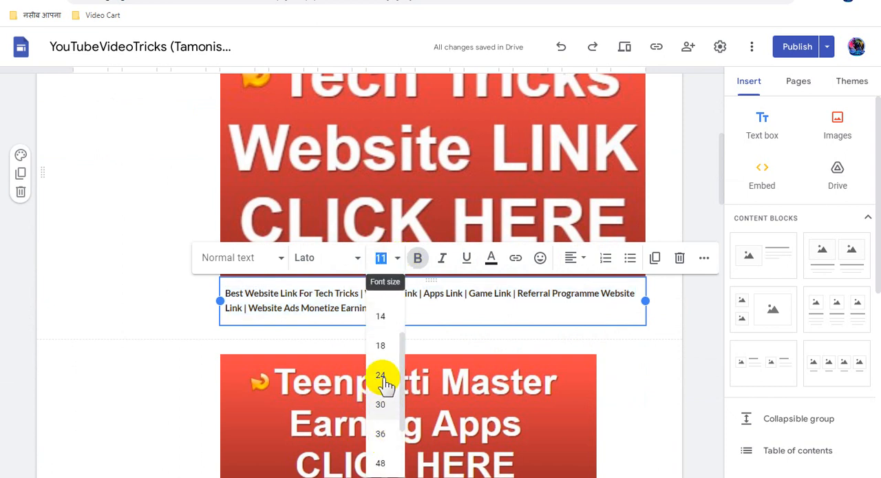
{"action": "left_click", "coordinate": [385, 383]}
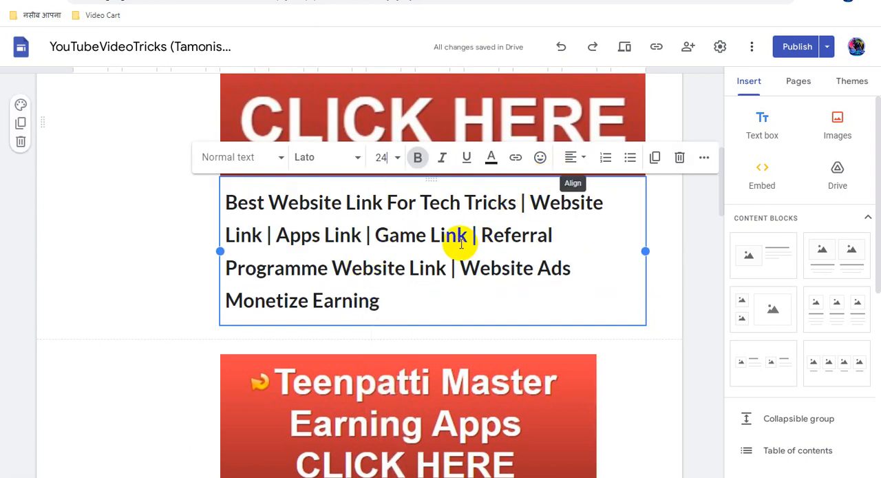
{"action": "key", "text": "ctrl+a"}
{"action": "left_click", "coordinate": [575, 159]}
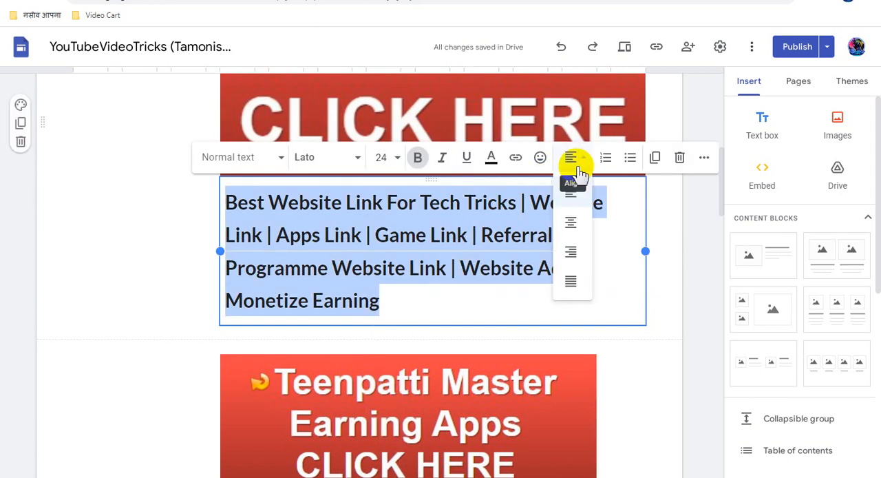
{"action": "left_click", "coordinate": [572, 221]}
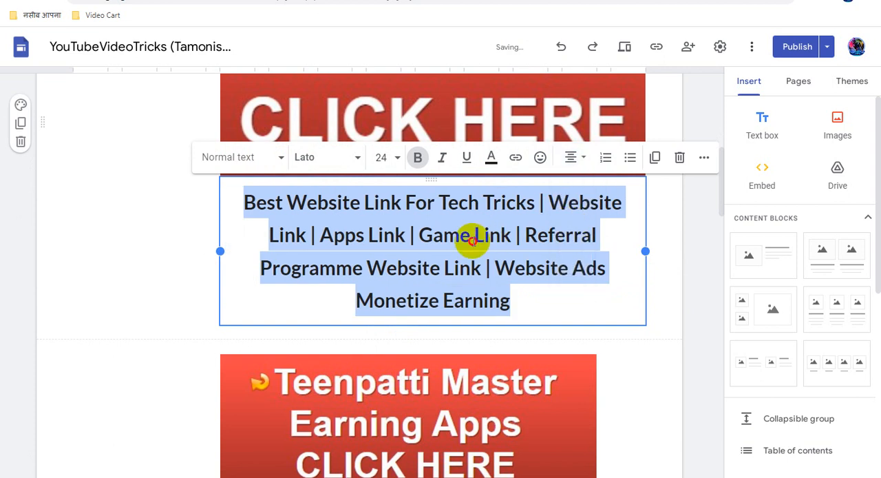
- Break the Tech Tricks caption into separate lines starting at "Tech Tricks", "Apps Link" and "Referral Programme", removing the separators before the last two
{"action": "left_click", "coordinate": [471, 232]}
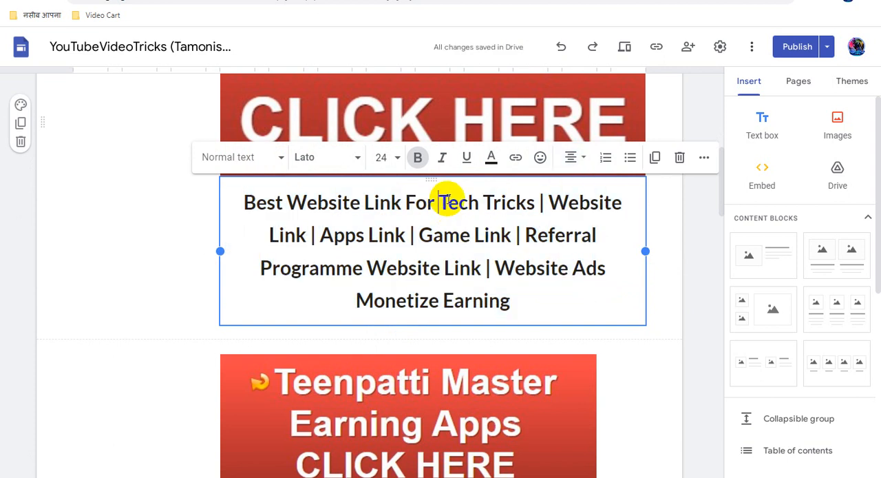
{"action": "key", "text": "Return"}
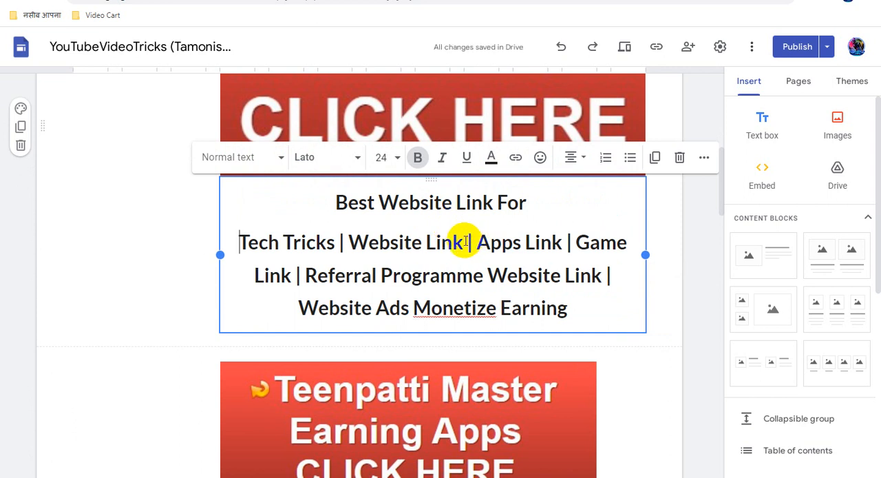
{"action": "left_click_drag", "start_coordinate": [468, 242], "coordinate": [482, 247]}
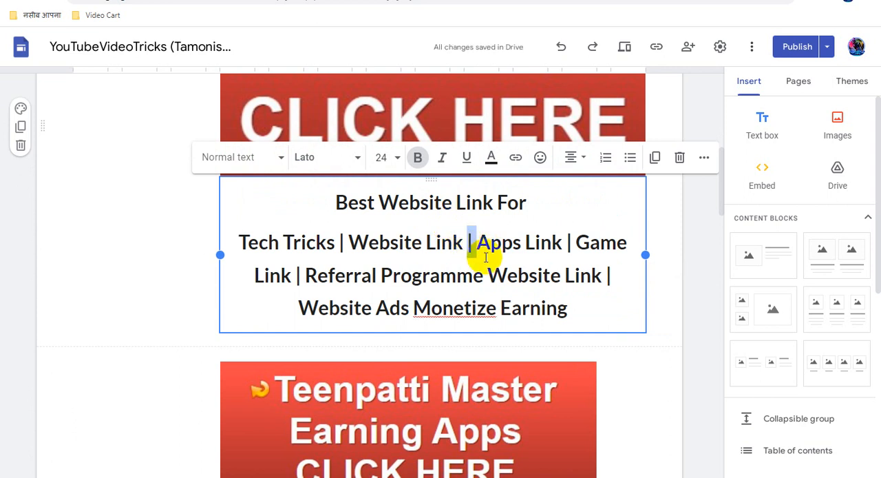
{"action": "key", "text": "Return"}
{"action": "left_click_drag", "start_coordinate": [425, 285], "coordinate": [438, 289]}
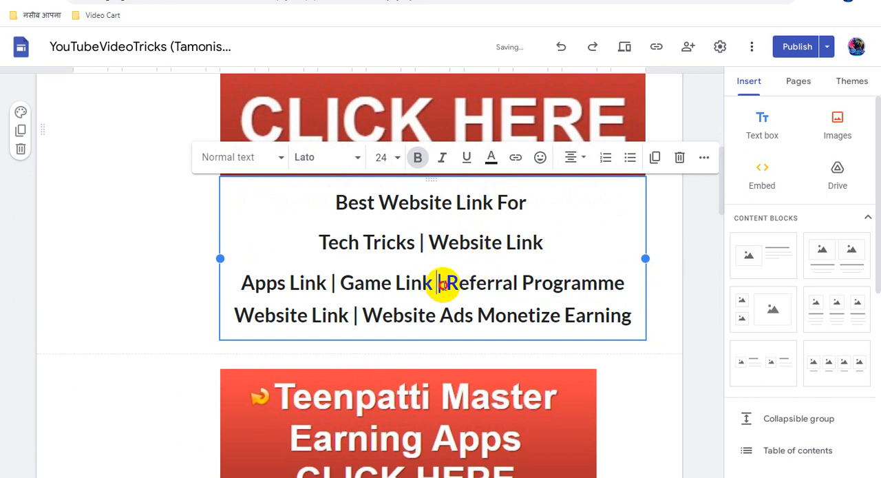
{"action": "key", "text": "Return"}
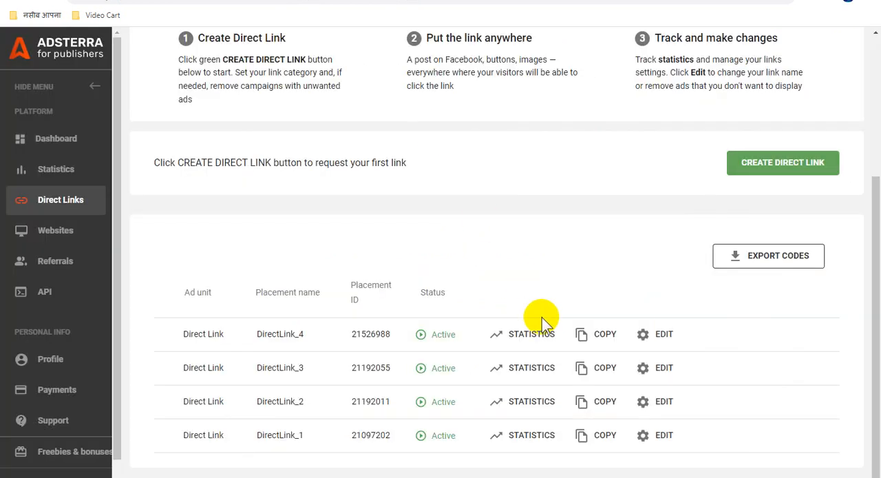
- Copy the DirectLink_4 URL from Adsterra and apply it as the link on the caption line "Best Website Link For" in Google Sites
{"action": "left_click", "coordinate": [587, 336]}
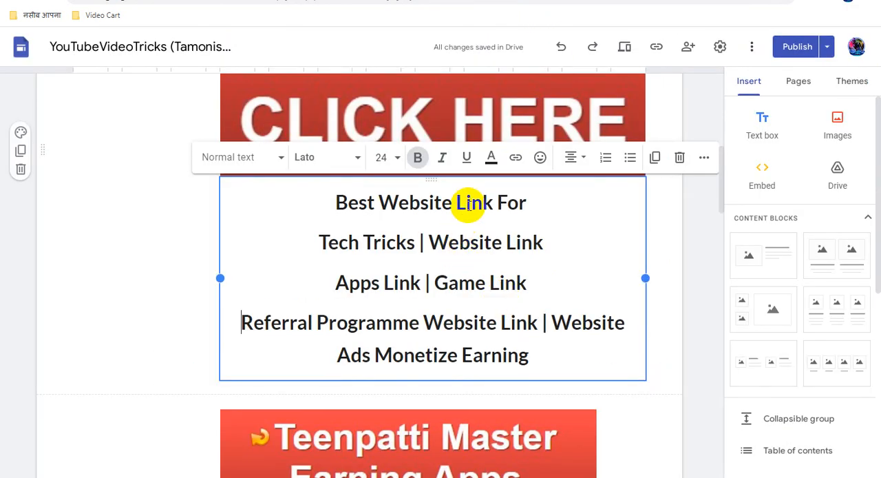
{"action": "double_click", "coordinate": [470, 201]}
{"action": "left_click", "coordinate": [470, 201]}
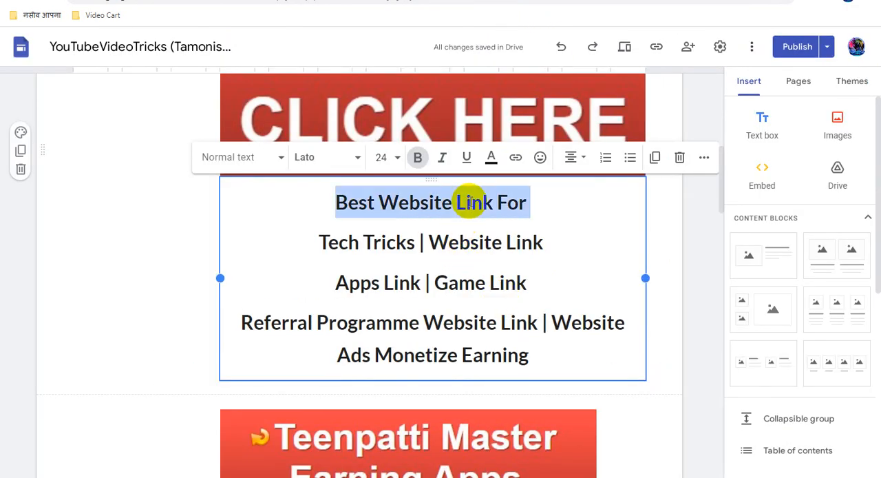
{"action": "left_click", "coordinate": [515, 160]}
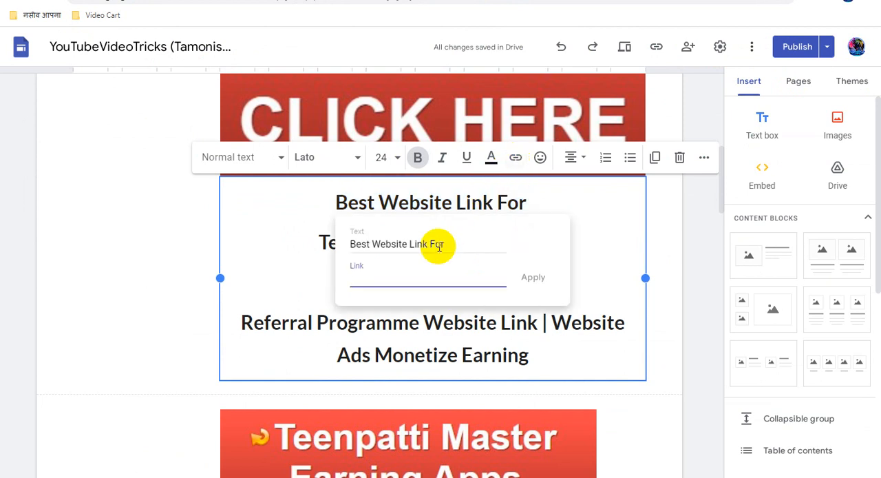
{"action": "key", "text": "ctrl+v"}
{"action": "left_click", "coordinate": [531, 279]}
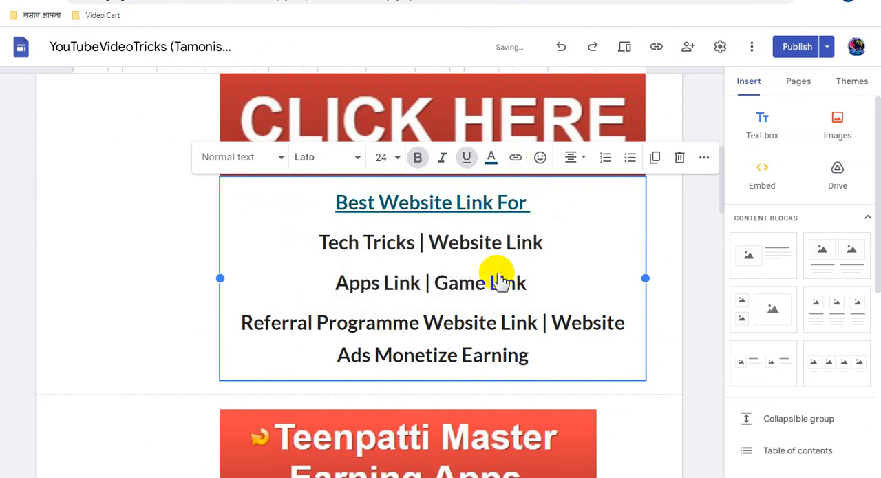
- Apply the copied direct link to the caption line "Tech Tricks | Website Link"
{"action": "triple_click", "coordinate": [465, 243]}
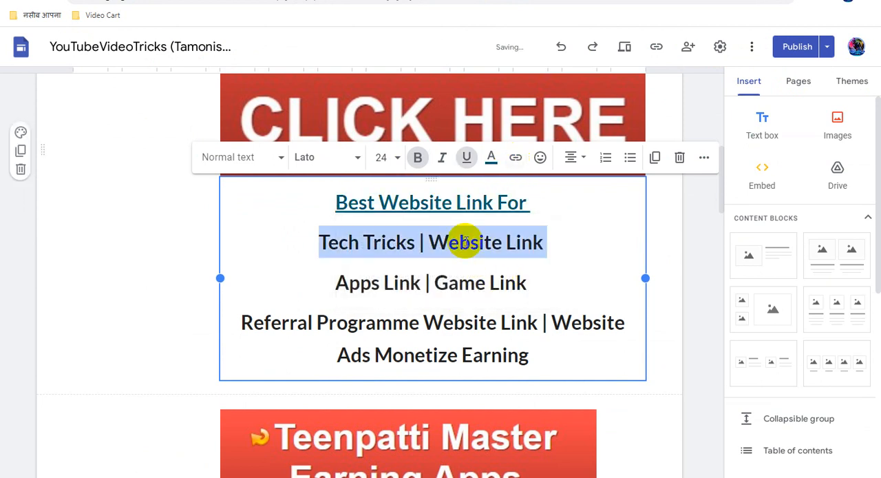
{"action": "left_click", "coordinate": [515, 157]}
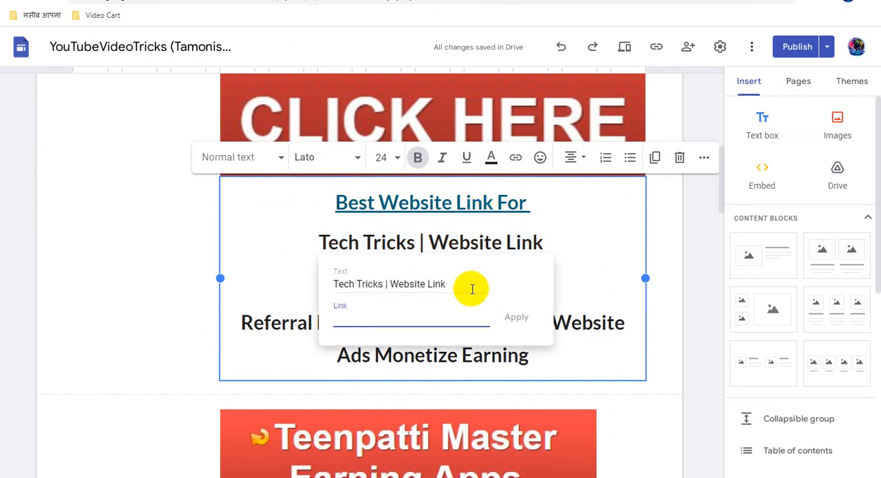
{"action": "key", "text": "ctrl+v"}
{"action": "left_click", "coordinate": [516, 317]}
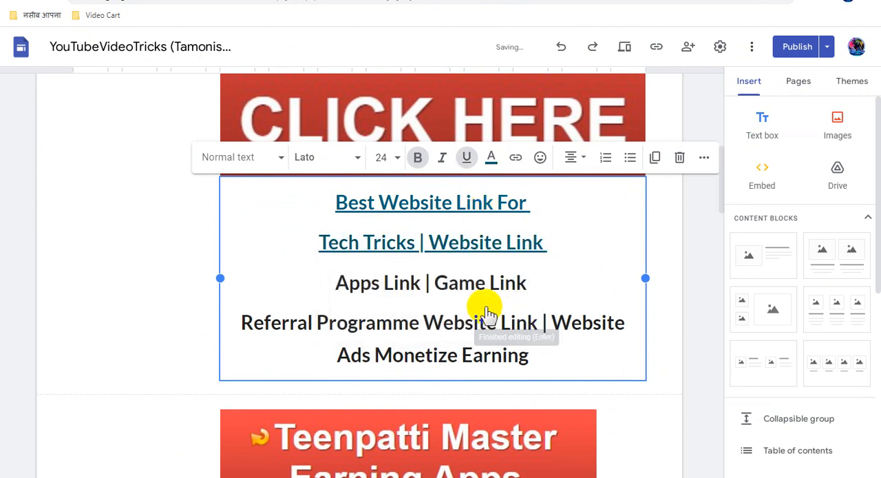
- Apply the copied direct link to the caption line "Apps Link | Game Link"
{"action": "triple_click", "coordinate": [442, 279]}
{"action": "left_click", "coordinate": [514, 157]}
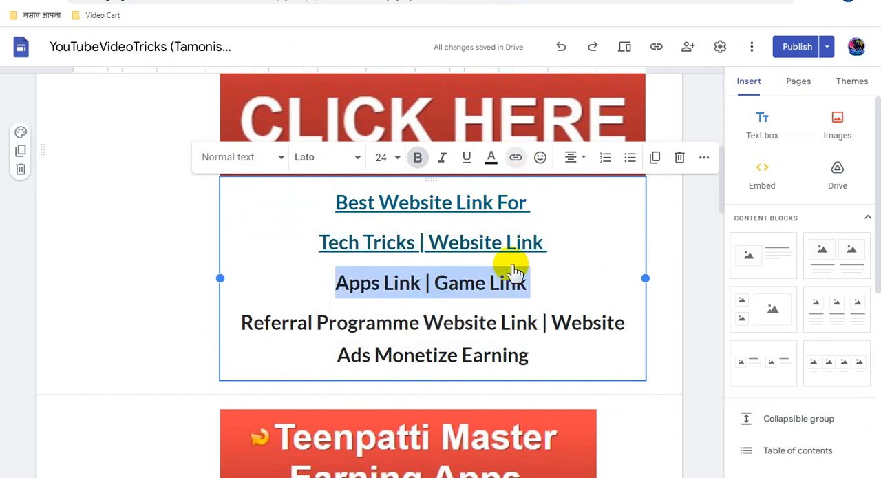
{"action": "key", "text": "ctrl+v"}
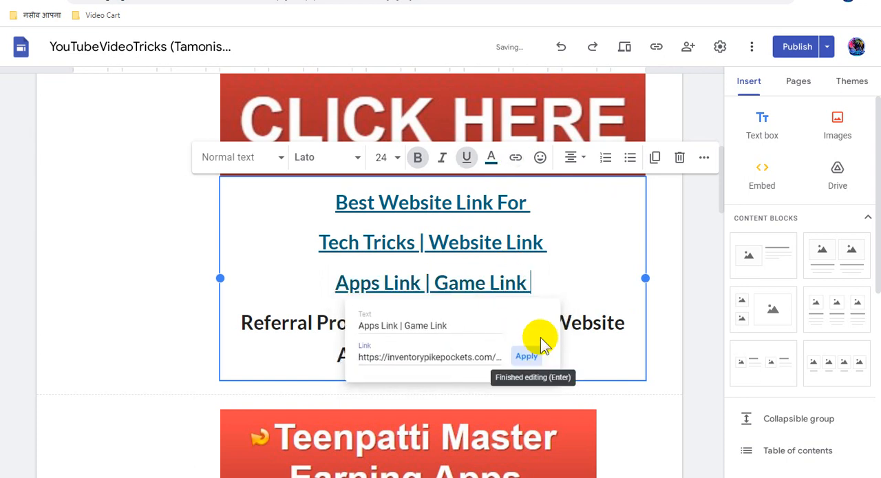
{"action": "left_click", "coordinate": [538, 359]}
- Remove the separator after "Referral Programme Website Link" and put "Website Ads Monetize Earning" on its own line
{"action": "scroll", "coordinate": [496, 285], "scroll_direction": "down", "scroll_amount": 1}
{"action": "triple_click", "coordinate": [469, 265]}
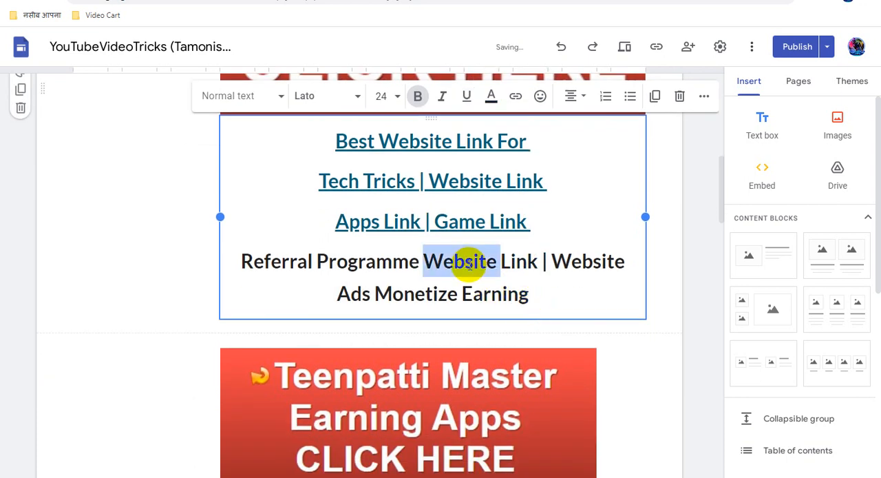
{"action": "left_click", "coordinate": [537, 261]}
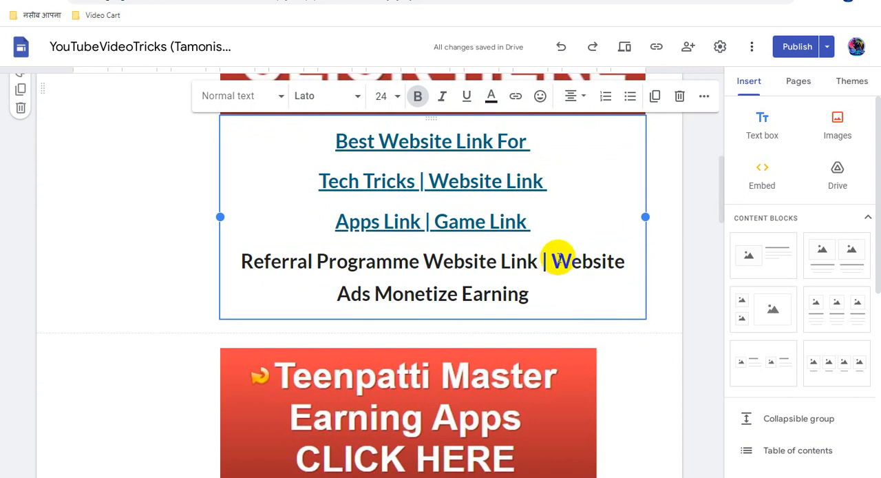
{"action": "key", "text": "BackSpace"}
{"action": "key", "text": "BackSpace"}
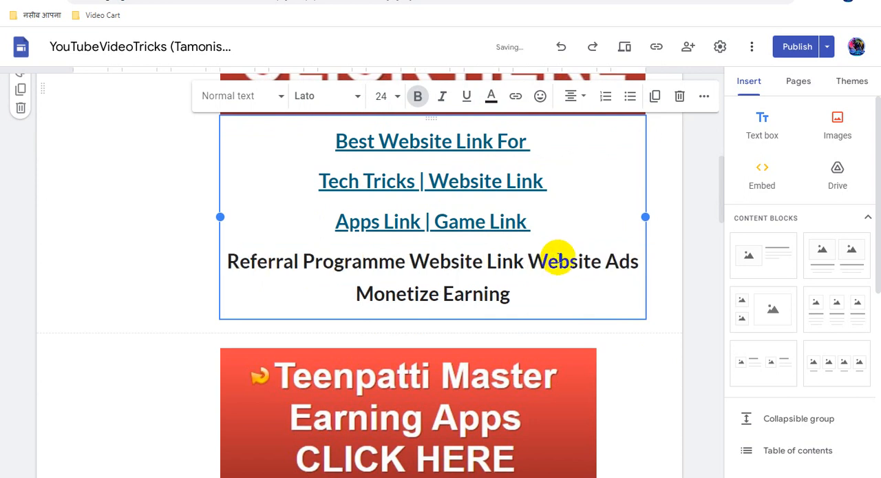
{"action": "key", "text": "Return"}
- Apply the copied direct link to the caption line "Referral Programme Website Link"
{"action": "left_click_drag", "start_coordinate": [580, 260], "coordinate": [288, 260]}
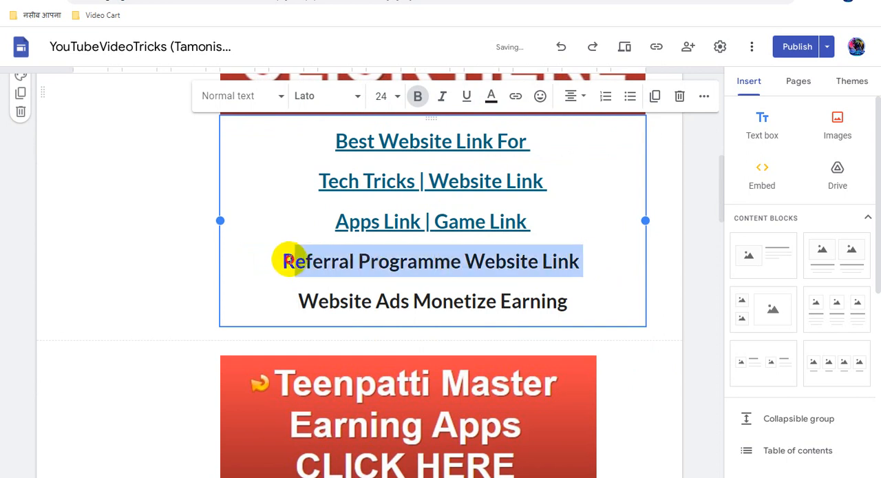
{"action": "left_click", "coordinate": [515, 97]}
{"action": "key", "text": "ctrl+v"}
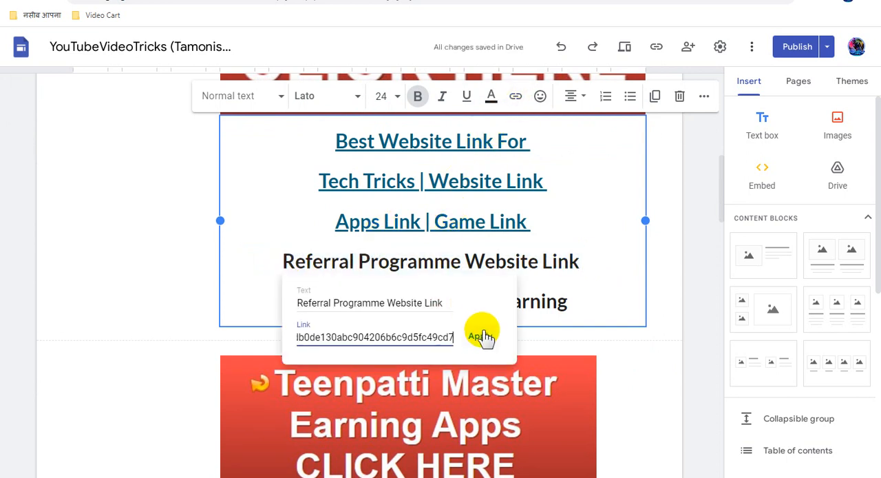
{"action": "left_click", "coordinate": [480, 336]}
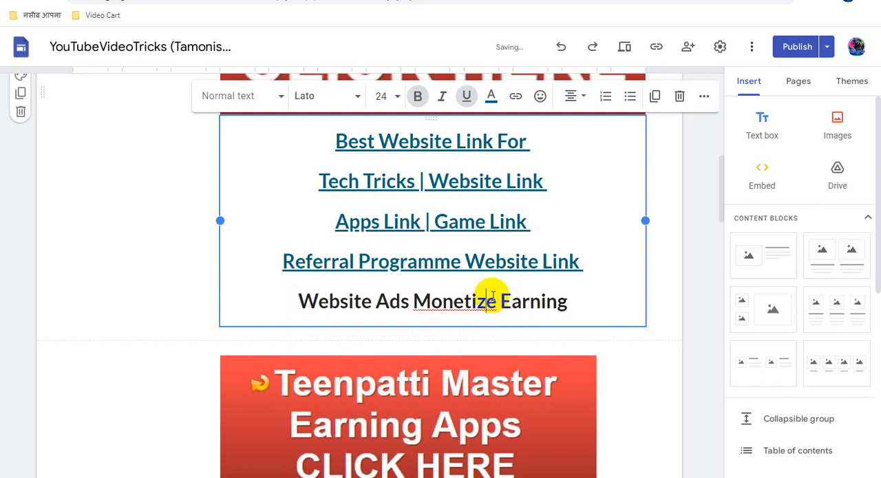
- Apply the copied direct link to the caption line "Website Ads Monetize Earning"
{"action": "left_click_drag", "start_coordinate": [569, 301], "coordinate": [296, 300]}
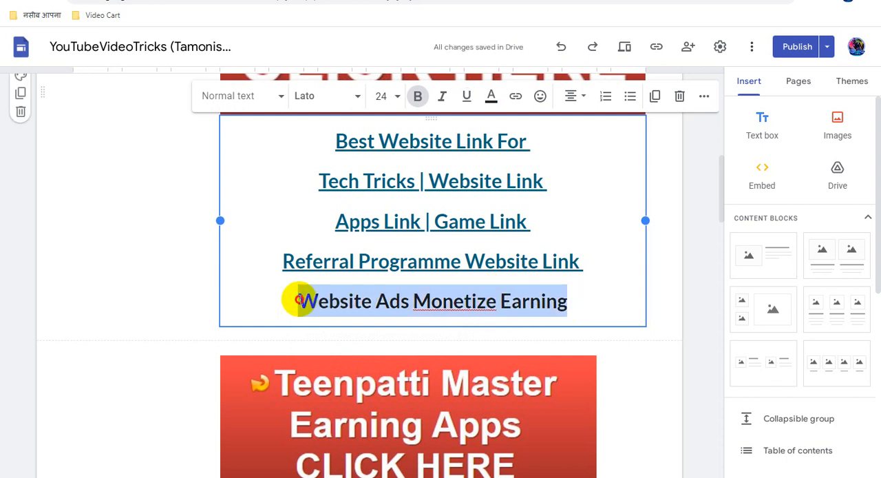
{"action": "left_click", "coordinate": [514, 102]}
{"action": "key", "text": "ctrl+v"}
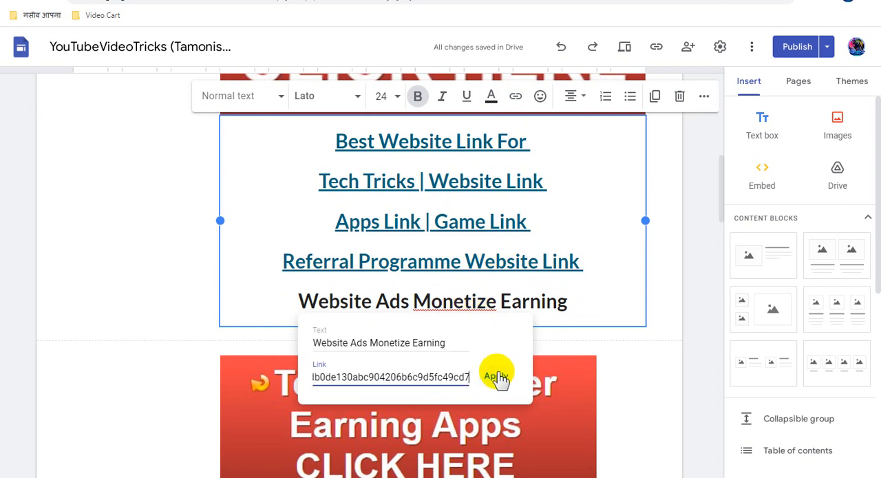
{"action": "left_click", "coordinate": [497, 377]}
- Review the pending changes to the Home page and publish the site
{"action": "scroll", "coordinate": [571, 309], "scroll_direction": "up", "scroll_amount": 3}
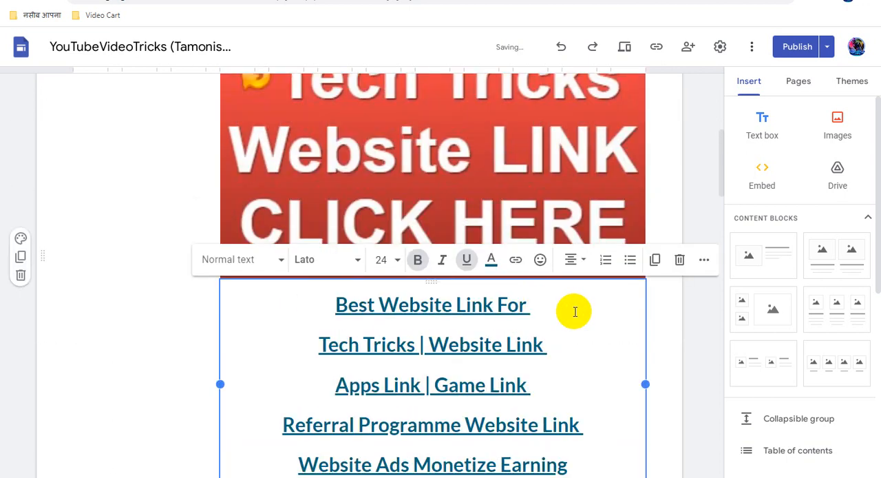
{"action": "scroll", "coordinate": [572, 311], "scroll_direction": "up", "scroll_amount": 5}
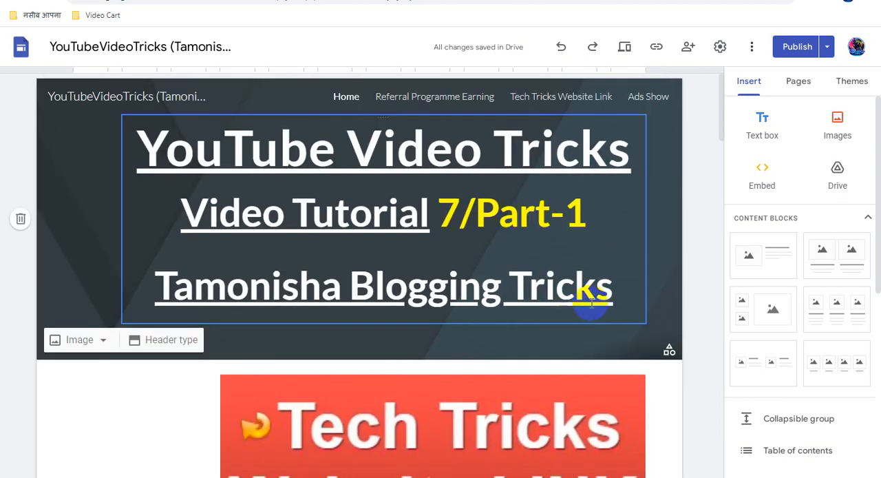
{"action": "left_click", "coordinate": [802, 49]}
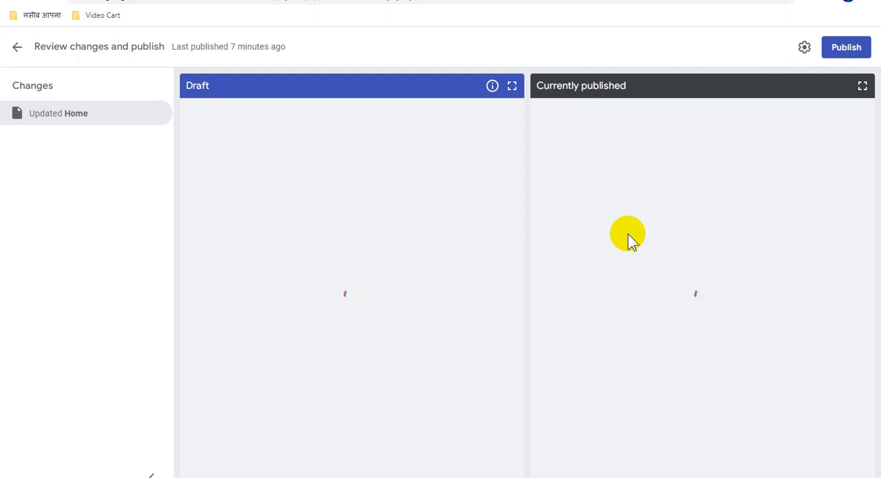
{"action": "left_click", "coordinate": [841, 51]}
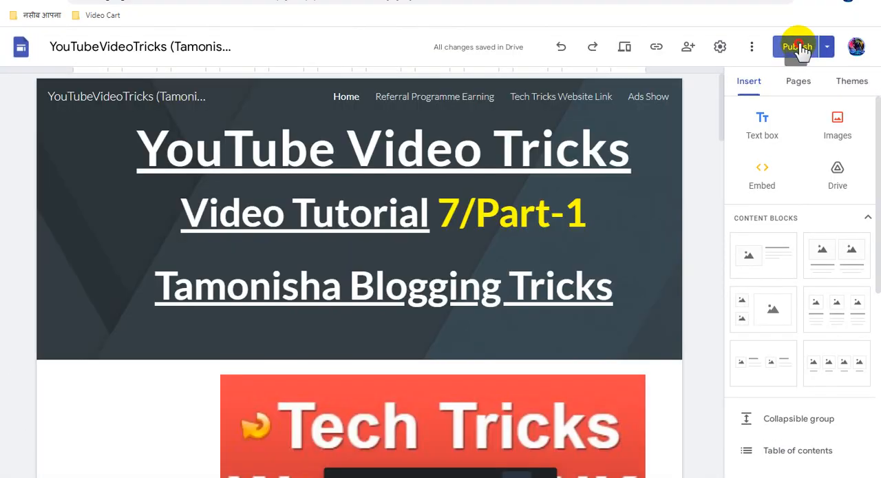
- Open the published site and examine the Tech Tricks image, its linked caption lines and the rest of the Home page
{"action": "left_click", "coordinate": [800, 48]}
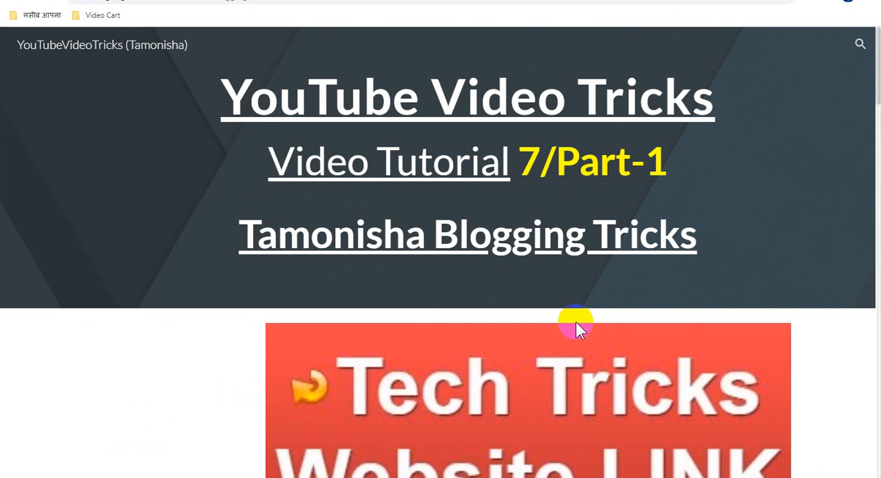
{"action": "scroll", "coordinate": [576, 329], "scroll_direction": "down", "scroll_amount": 3}
{"action": "scroll", "coordinate": [577, 329], "scroll_direction": "up", "scroll_amount": 3}
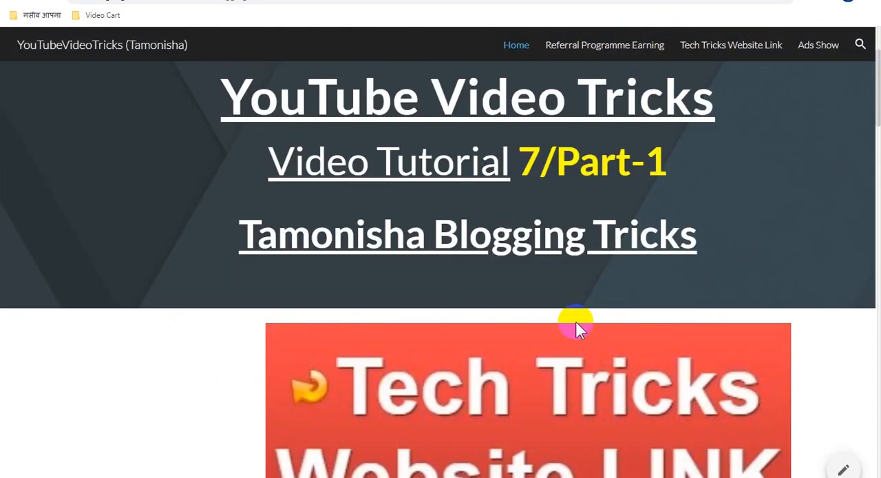
{"action": "scroll", "coordinate": [577, 329], "scroll_direction": "down", "scroll_amount": 3}
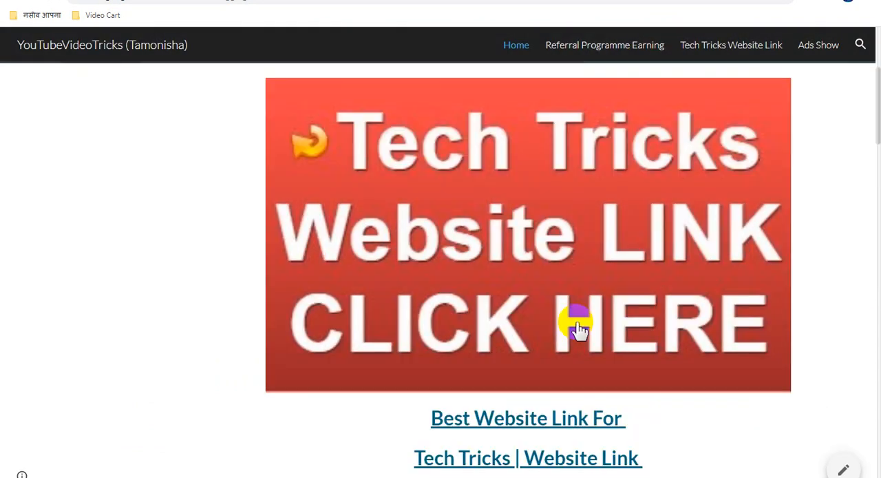
{"action": "scroll", "coordinate": [578, 329], "scroll_direction": "down", "scroll_amount": 8}
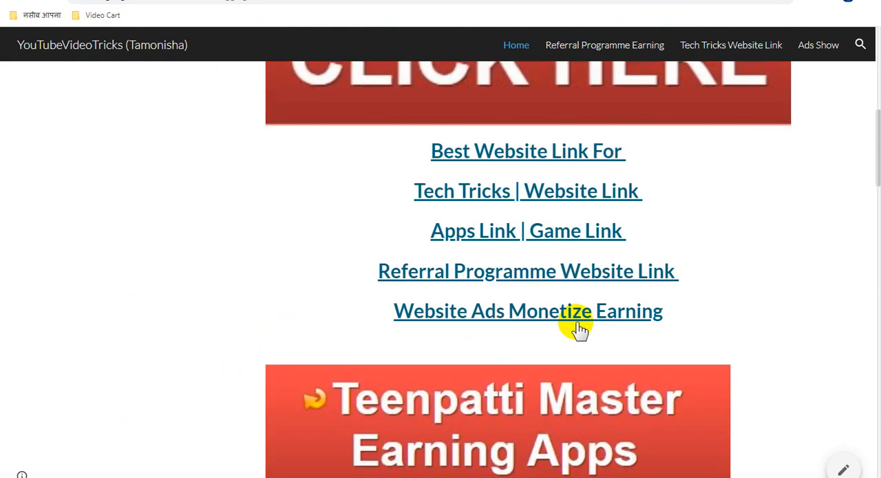
{"action": "scroll", "coordinate": [578, 329], "scroll_direction": "down", "scroll_amount": 5}
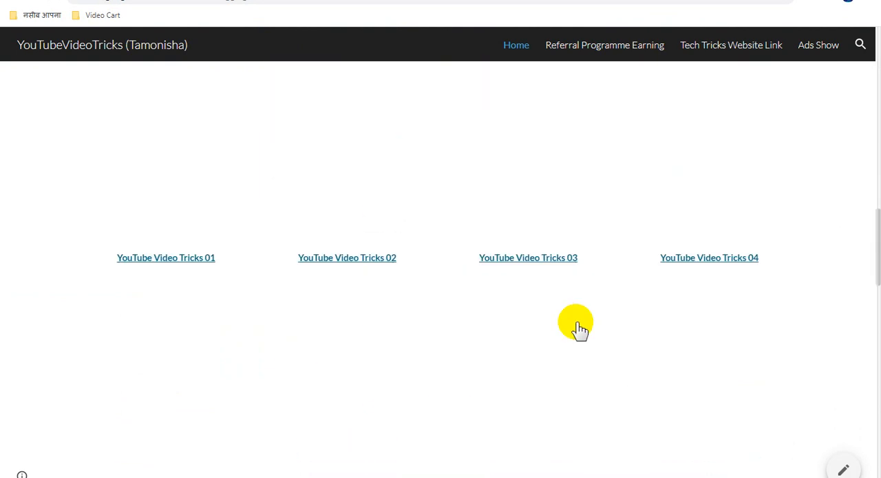
{"action": "scroll", "coordinate": [578, 329], "scroll_direction": "up", "scroll_amount": 4}
{"action": "scroll", "coordinate": [578, 329], "scroll_direction": "up", "scroll_amount": 13}
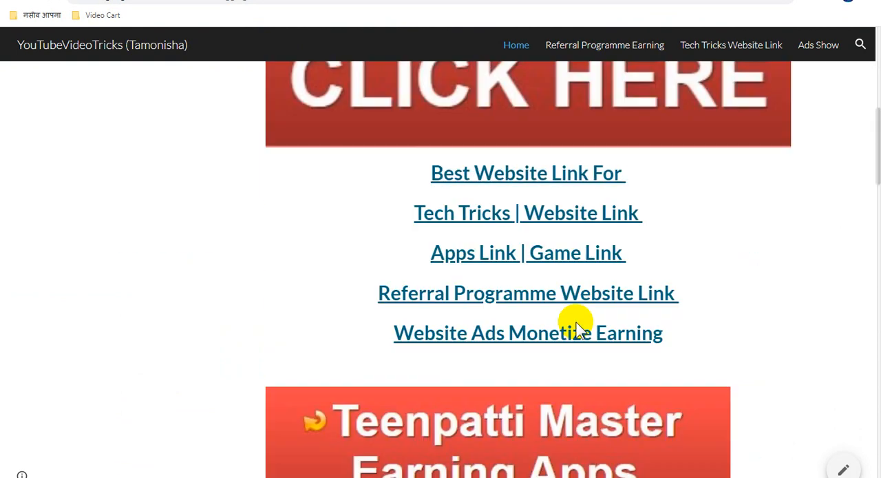
{"action": "scroll", "coordinate": [576, 323], "scroll_direction": "up", "scroll_amount": 1}
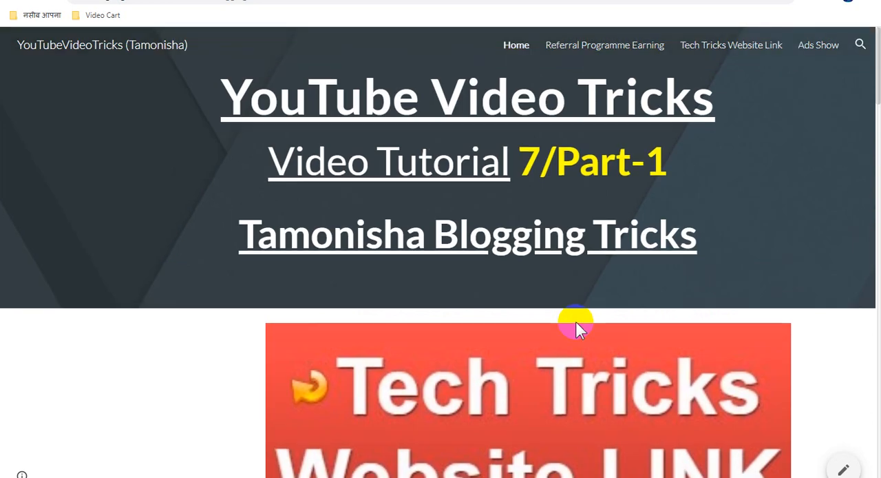